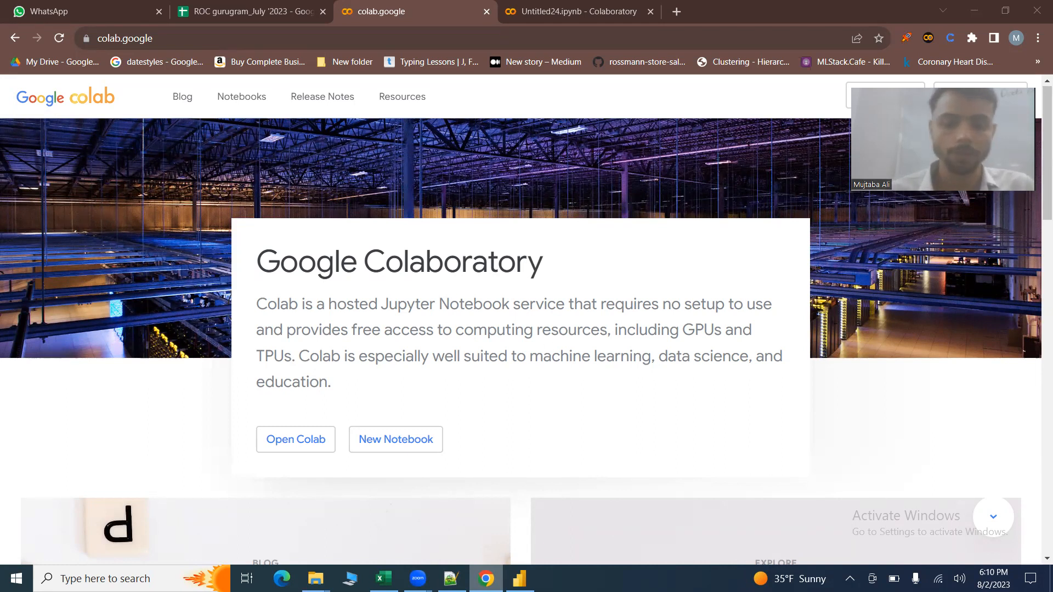
Step: Switch to Notepad++ and write the heading "DAX functions -" on the first line, leaving a blank line below it
left_click(450, 579)
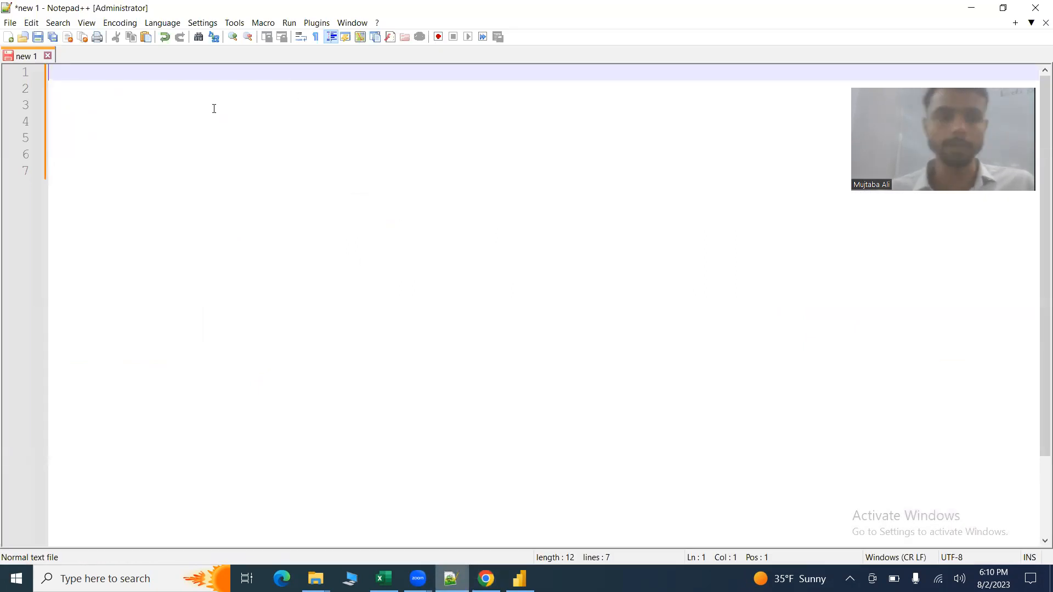
type("DAX")
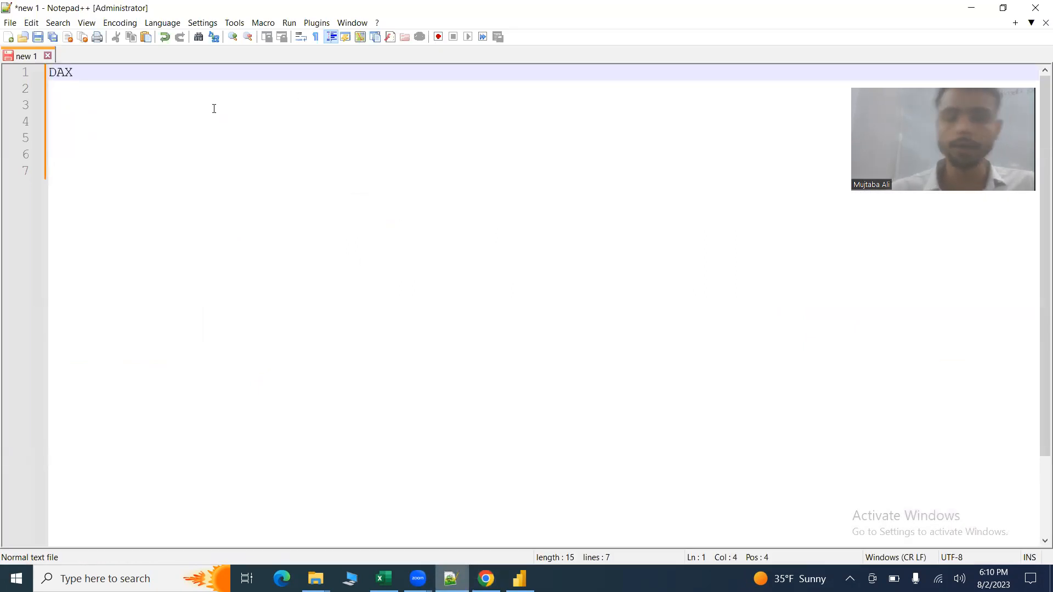
type(" -")
key("BackSpace")
key("BackSpace")
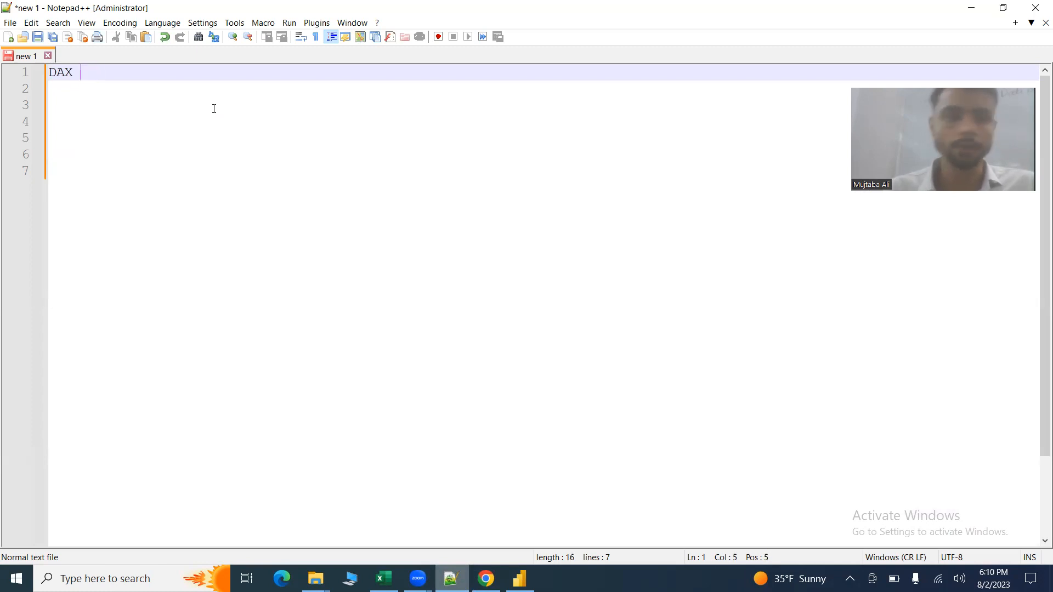
type("functions -")
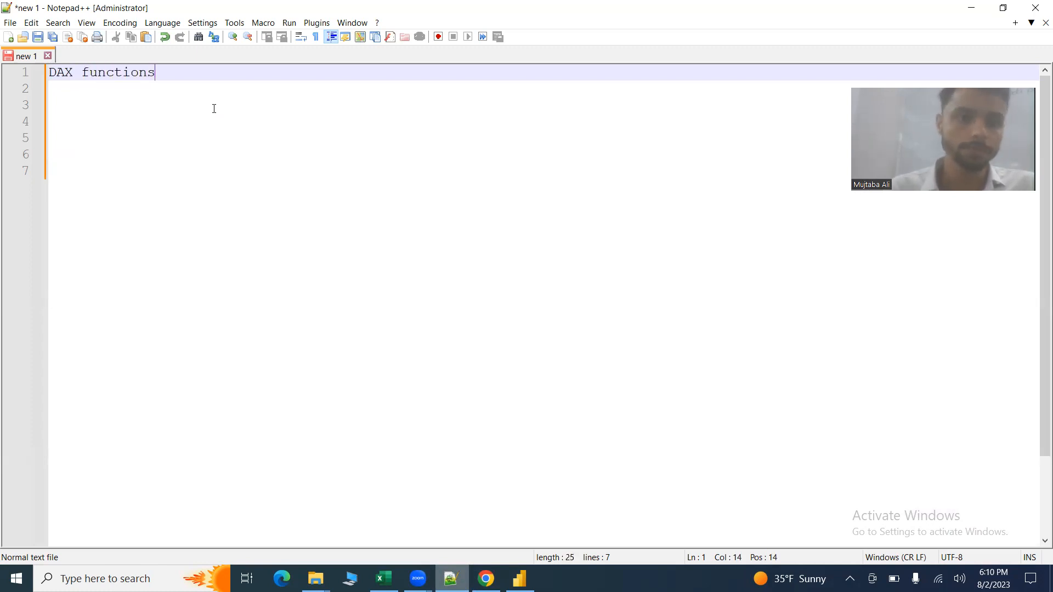
key("Return")
key("Return")
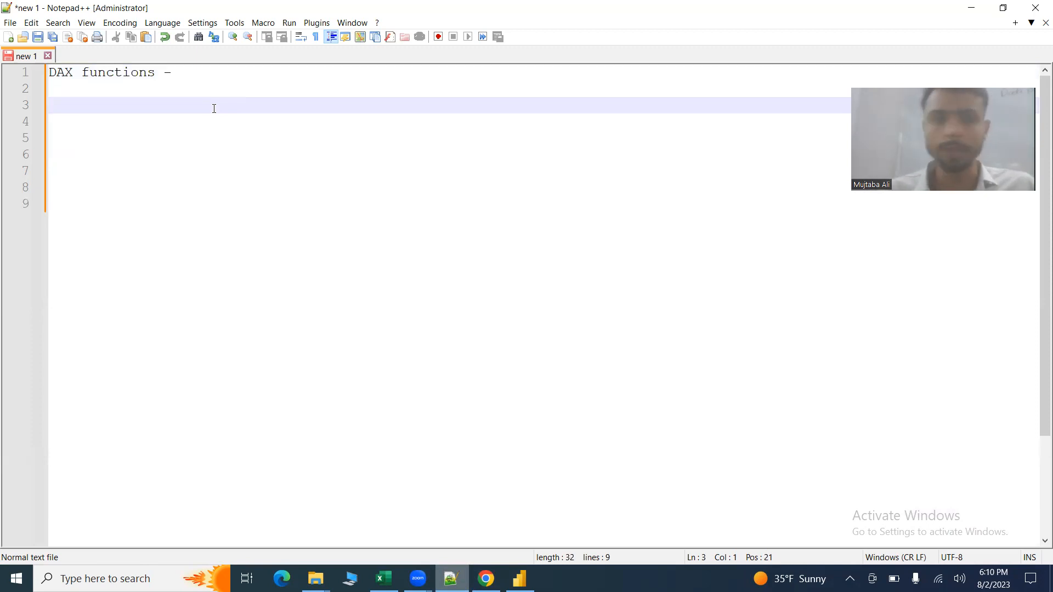
Step: Write "Data Analysis Expression" on line 3 under the heading
type("Data AB")
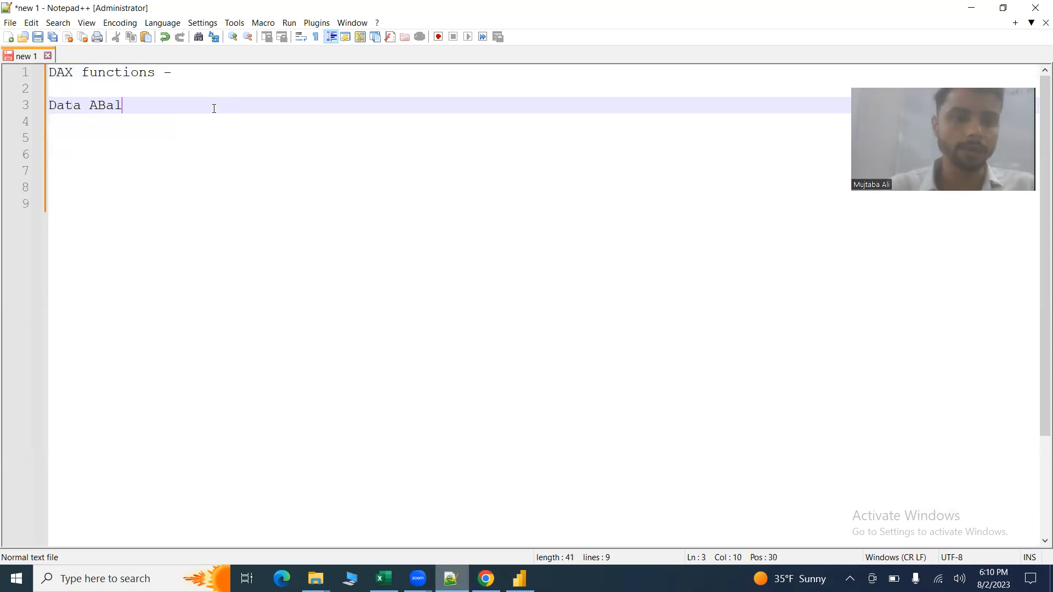
key("BackSpace")
type("nal")
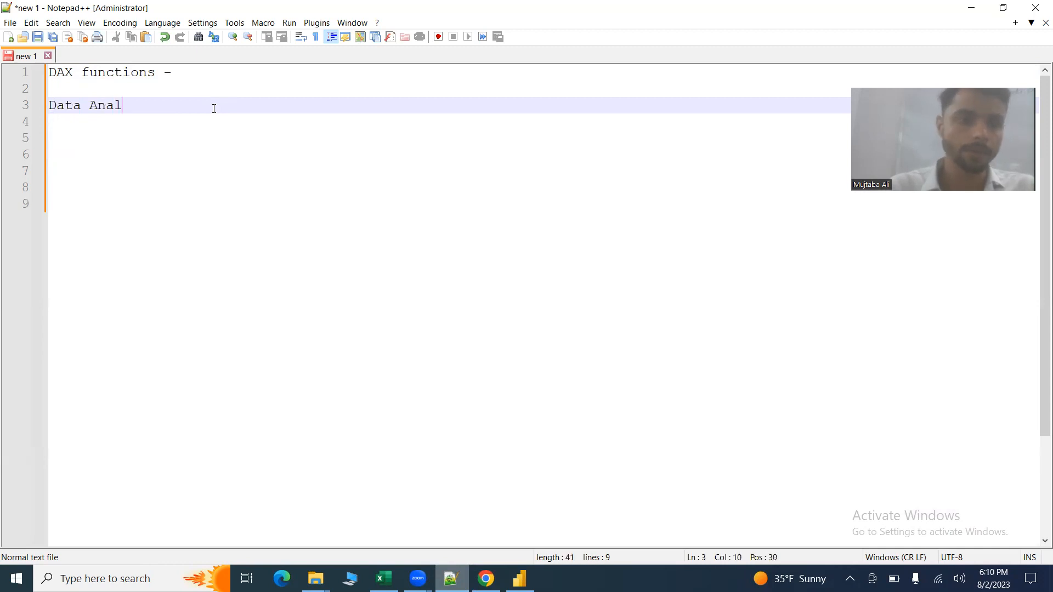
type("ysis Expression")
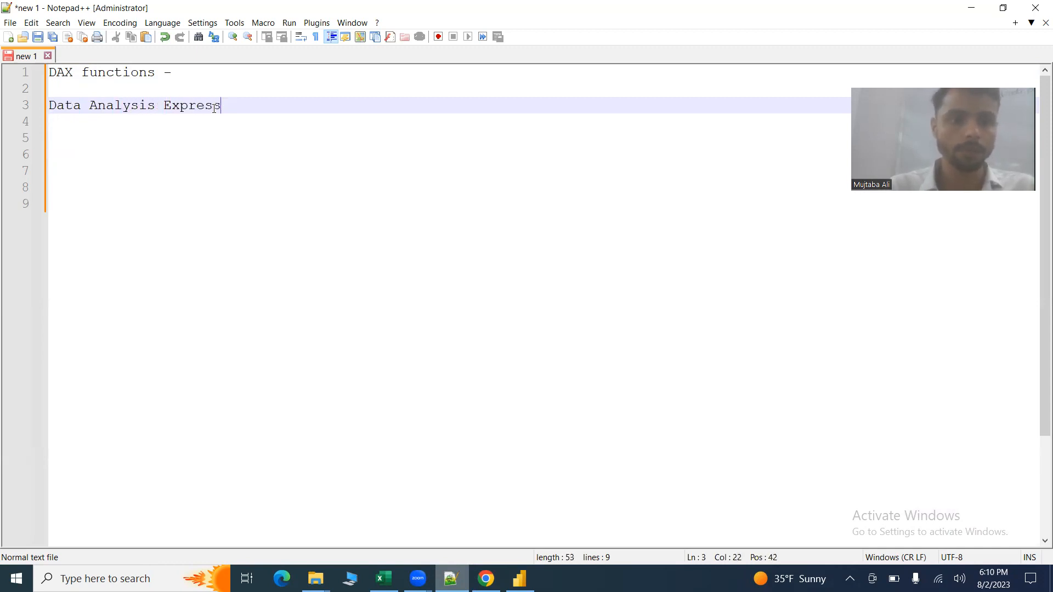
key("Return")
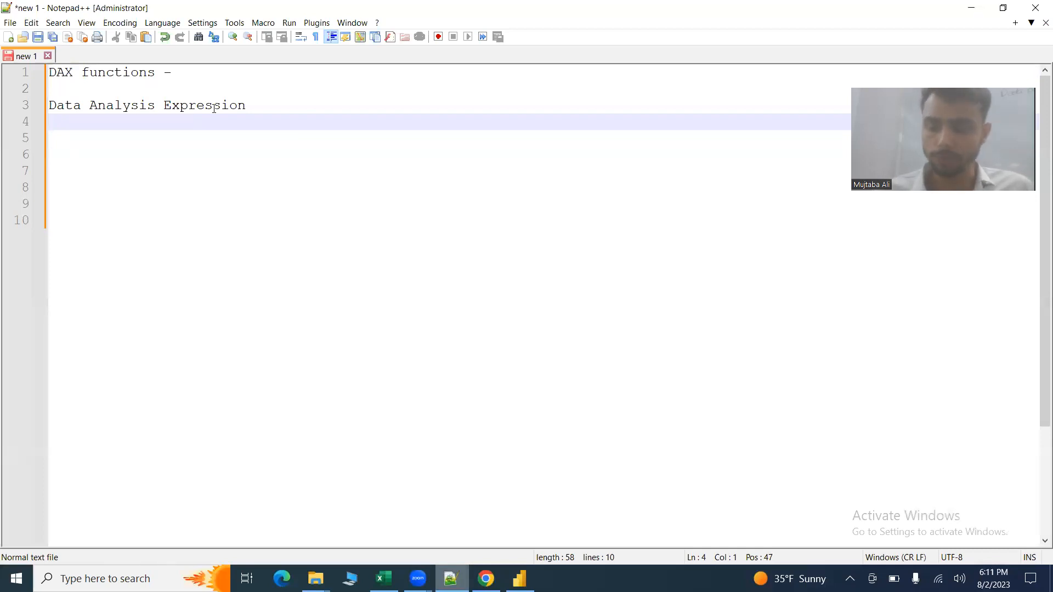
Step: Leave a blank line and add the line "Aggregate -SUM, MIN, MAX, AVERAGE, COUNT" to the notes
key("Return")
type("Agg")
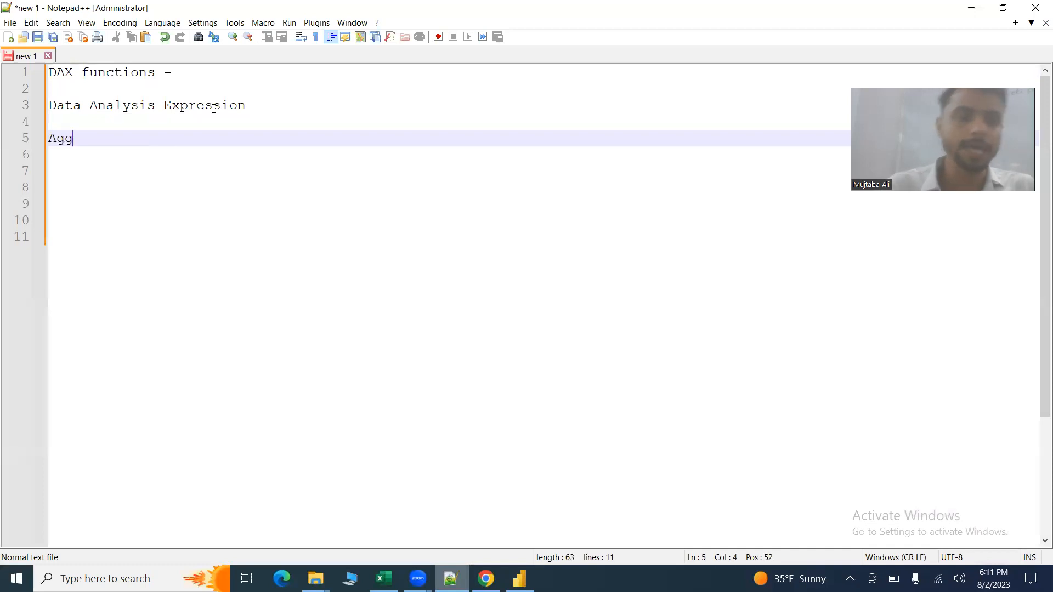
type("regate")
key("Return")
key("BackSpace")
type("-")
type("SUM")
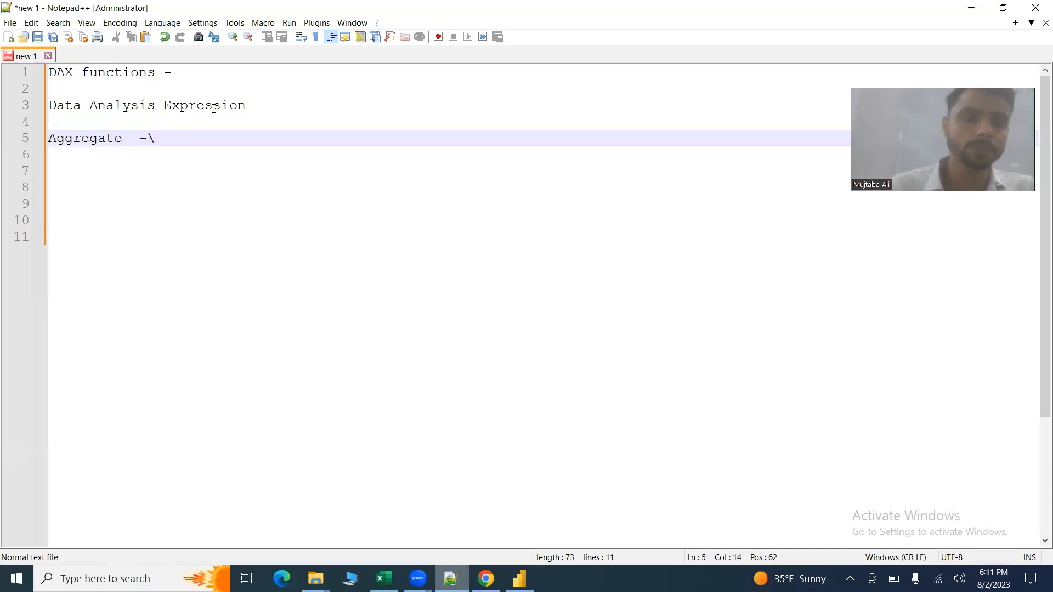
type(", ")
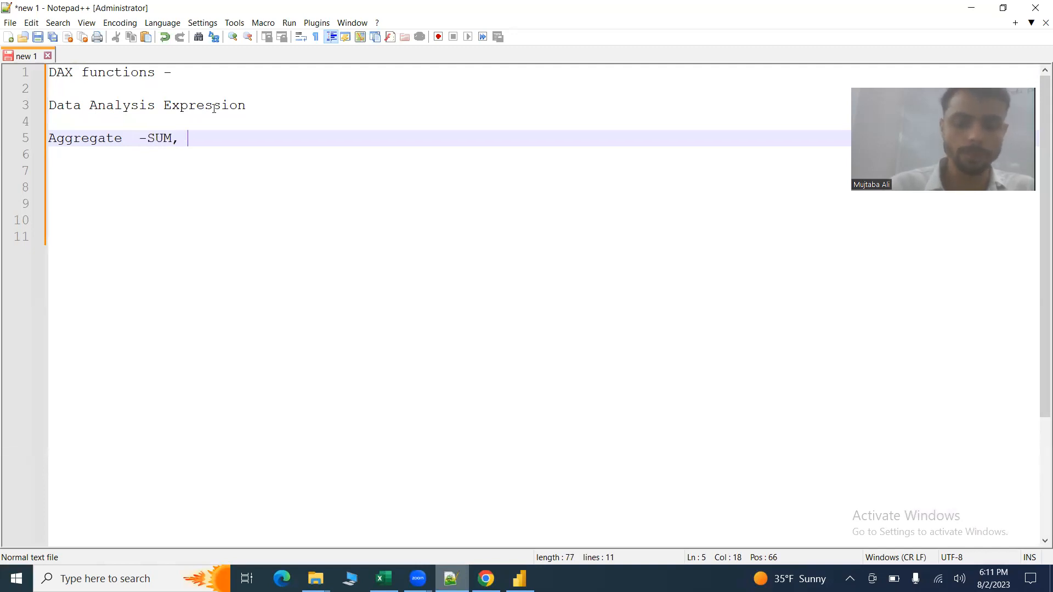
type("MIN, MAX")
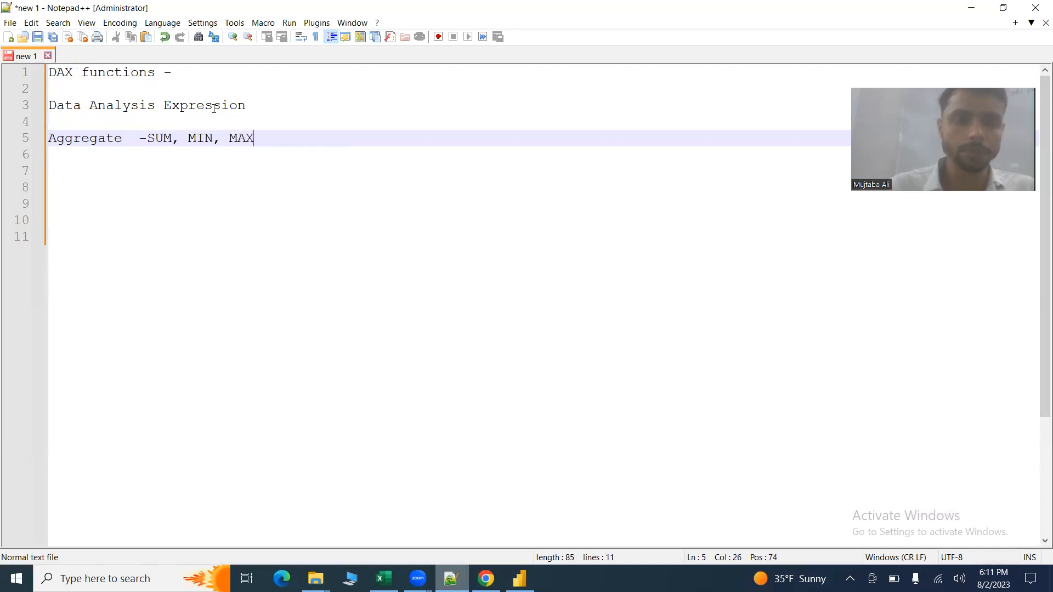
type(", AVERAGE")
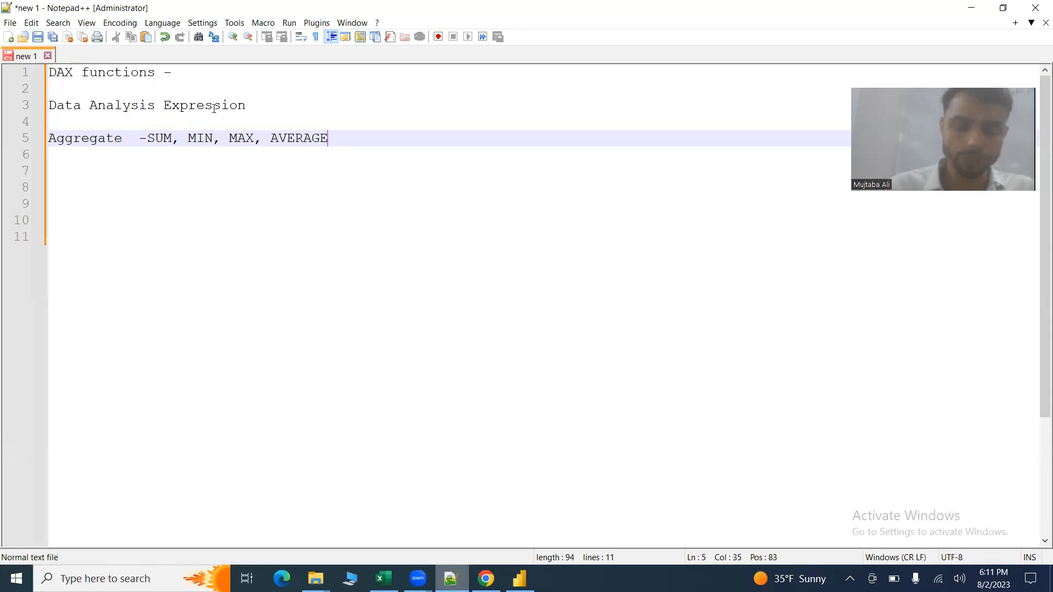
type(", COUNT")
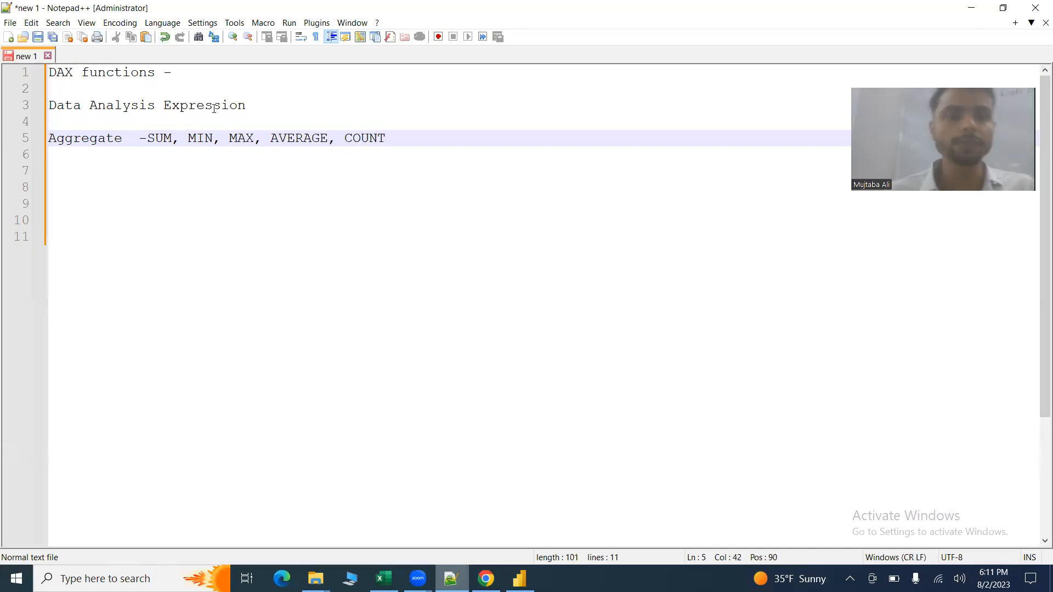
Step: List the function categories "Text" and "Date" on separate lines below the Aggregate line
key("Return")
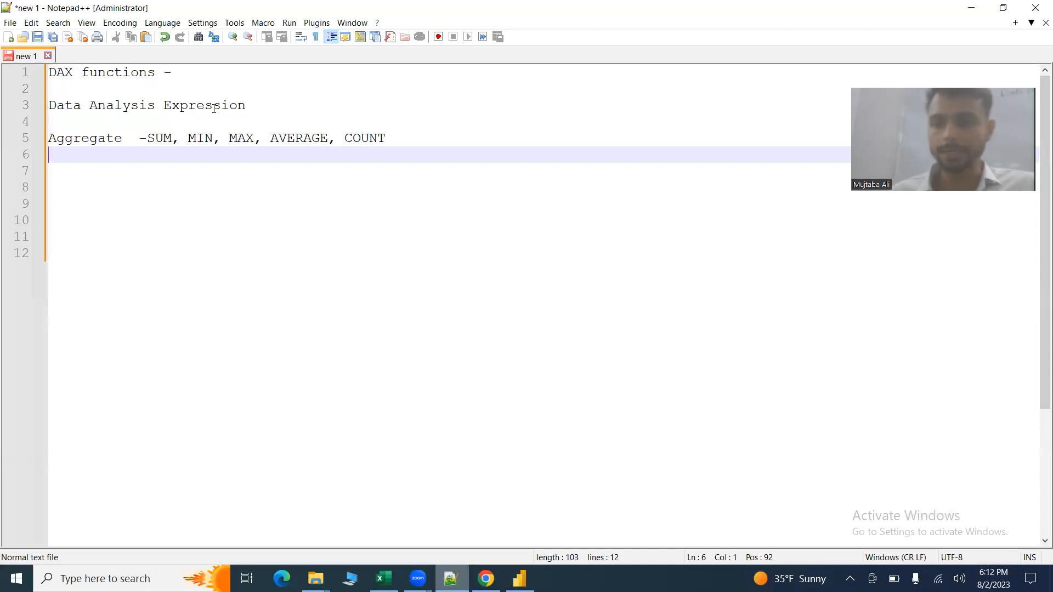
type("Texct")
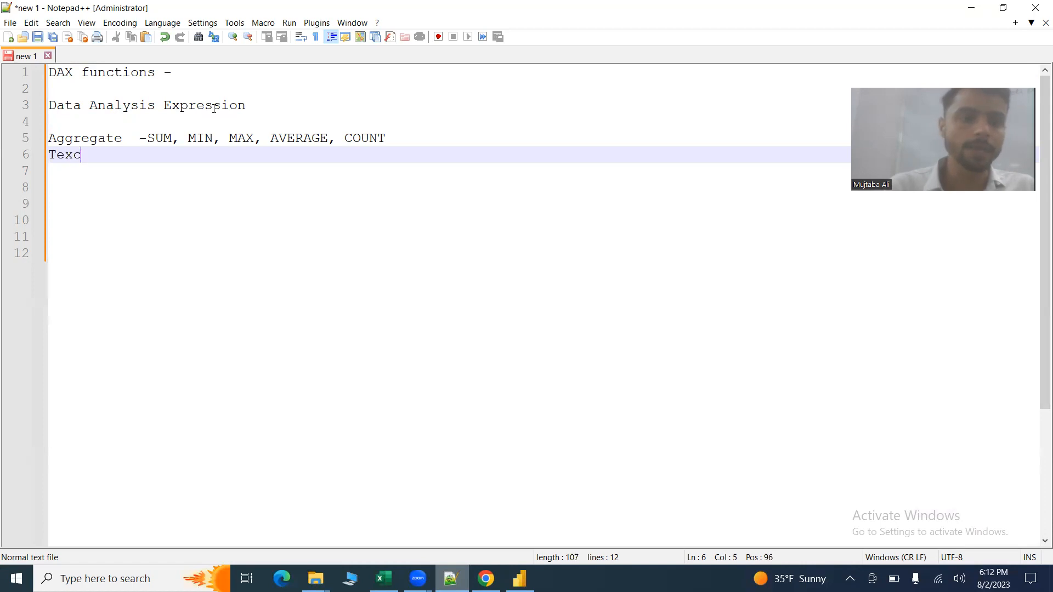
key("BackSpace")
key("BackSpace")
type("t")
key("Return")
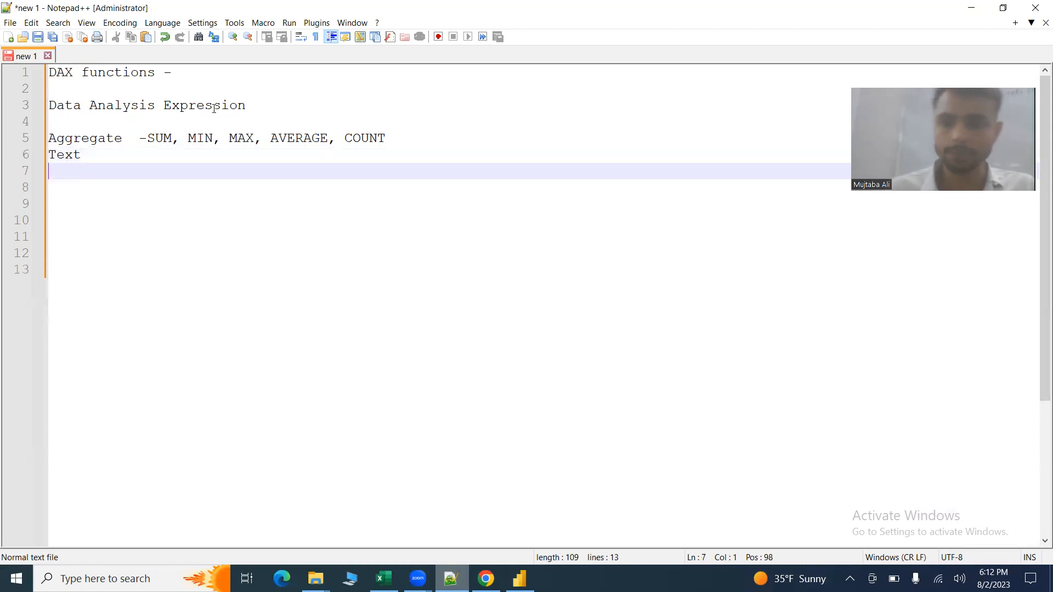
type("DAta")
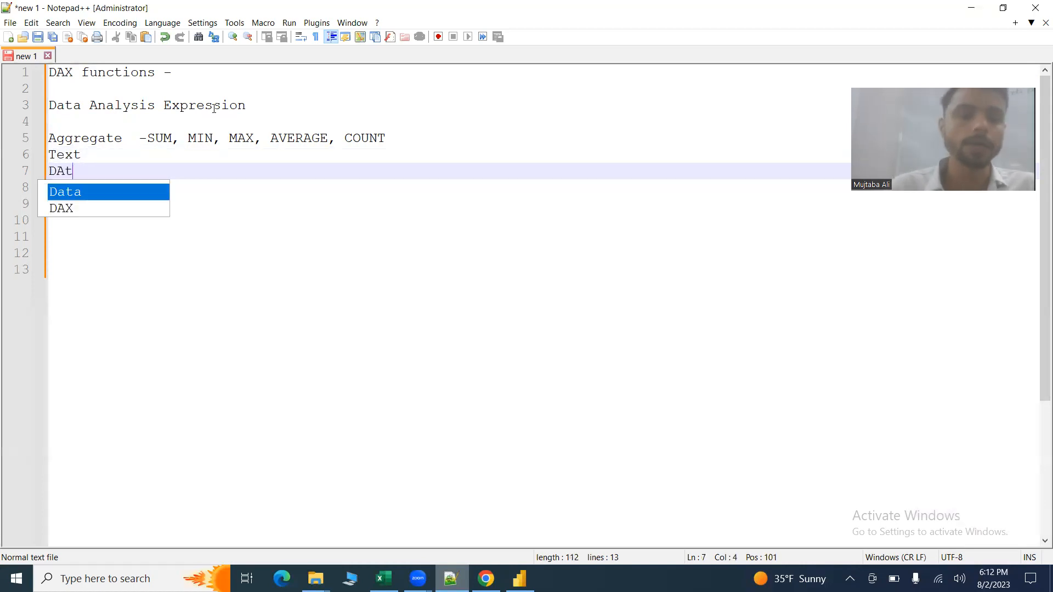
key("BackSpace")
key("BackSpace")
key("BackSpace")
type("ate")
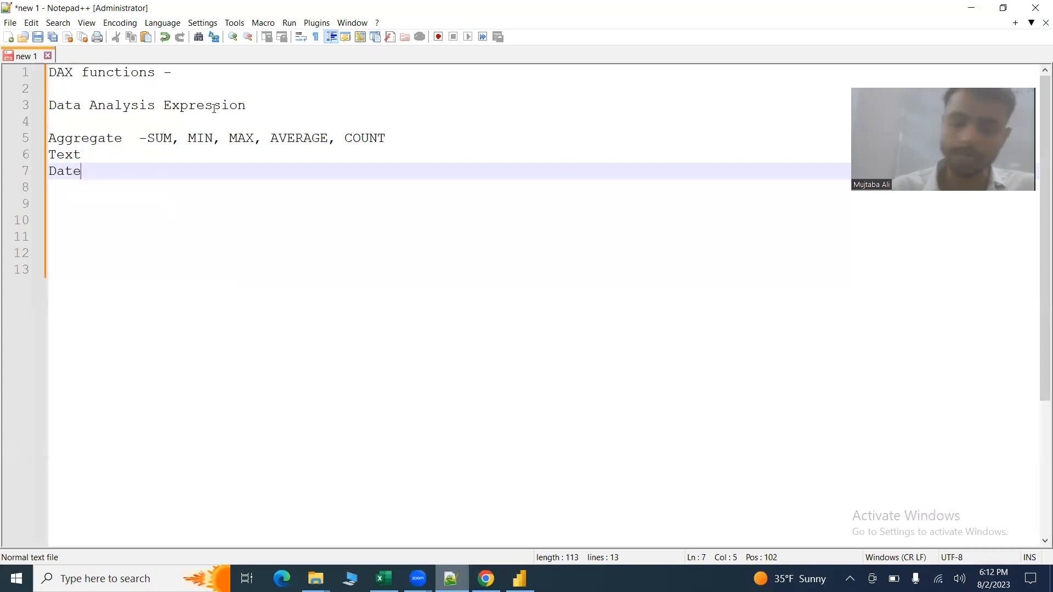
Step: Continue the category list with "Related", "Time" and "etc", each on its own line
key("Return")
type("Related")
key("Return")
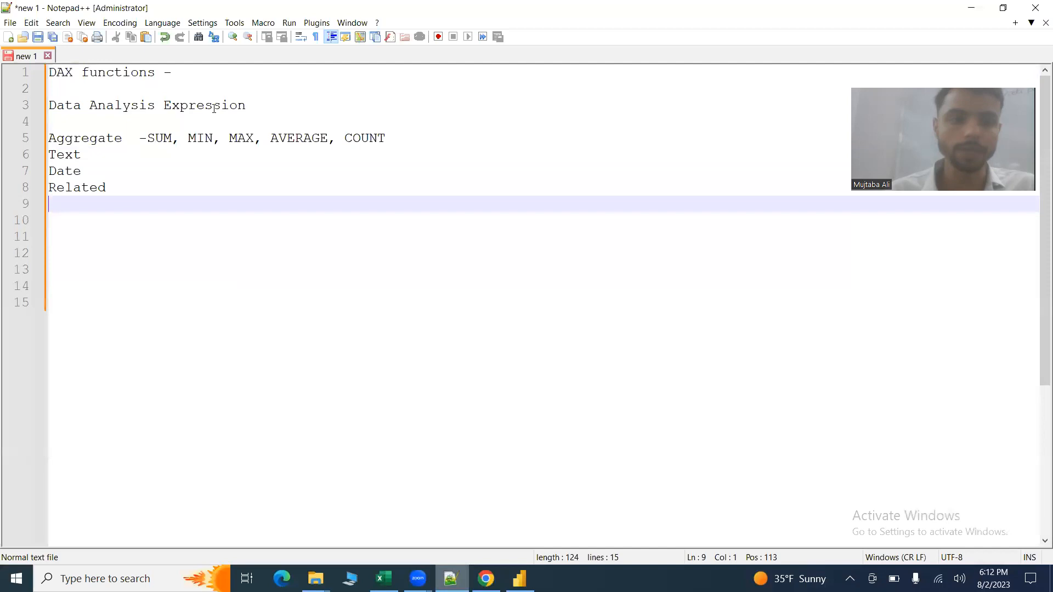
type("Time")
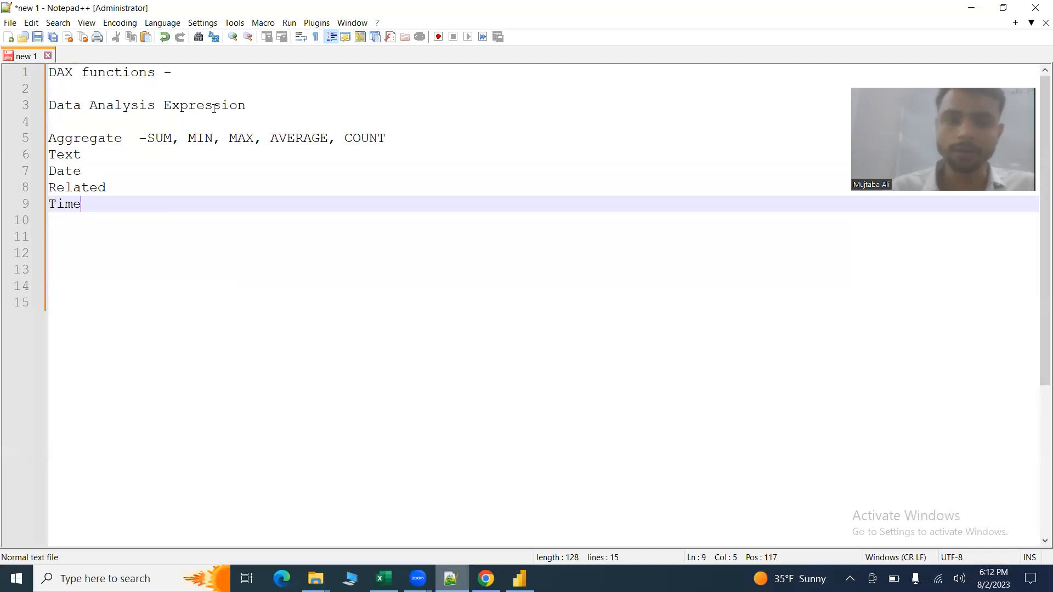
key("Return")
type("etc")
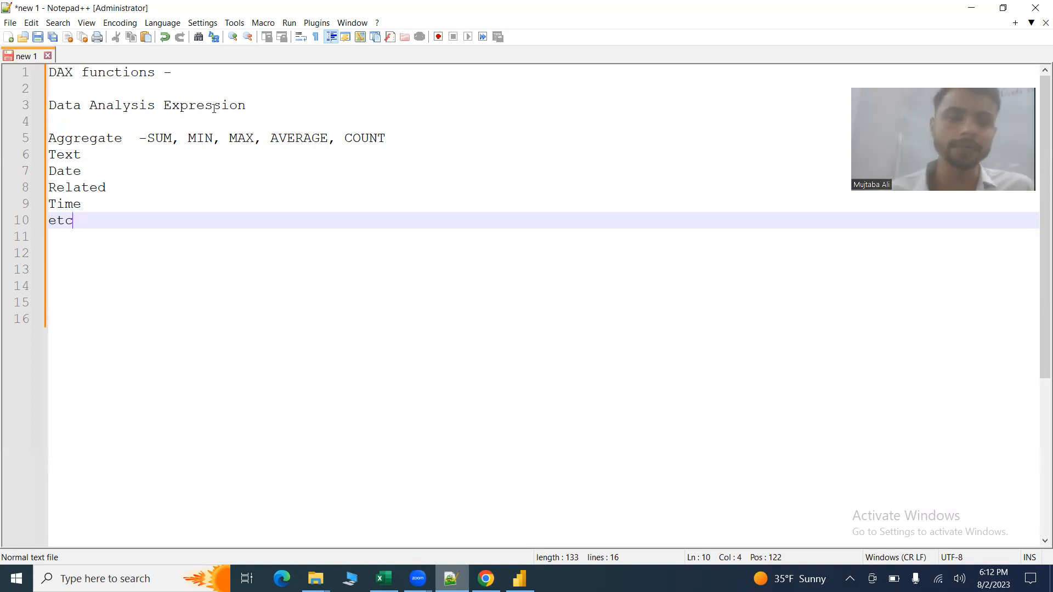
Step: Insert a "filter" line between "Time" and "etc" in the category list
key("Up")
key("End")
key("Return")
type("filter")
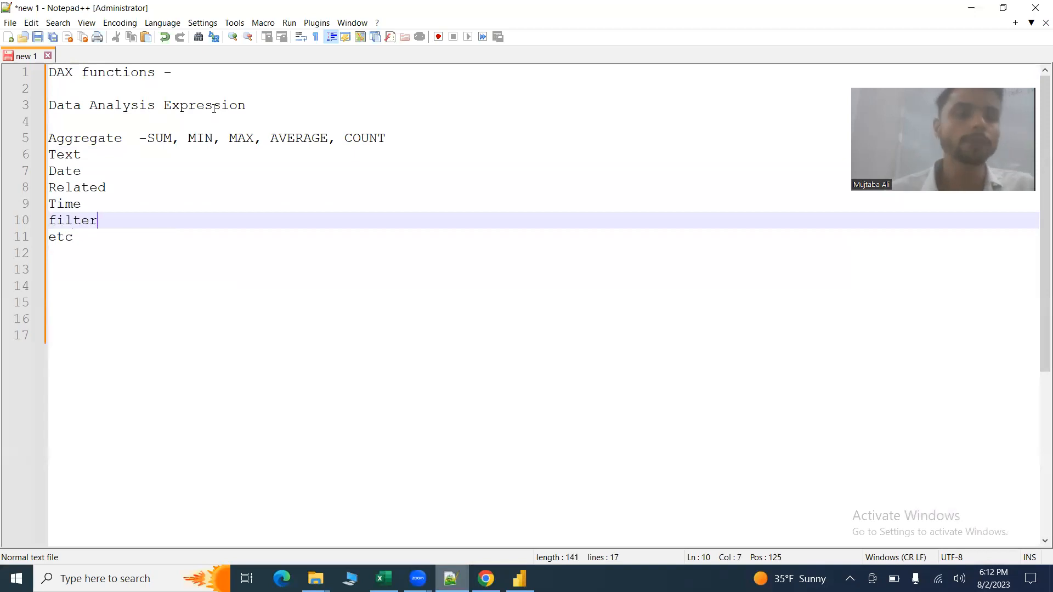
left_click(193, 138)
left_click(134, 241)
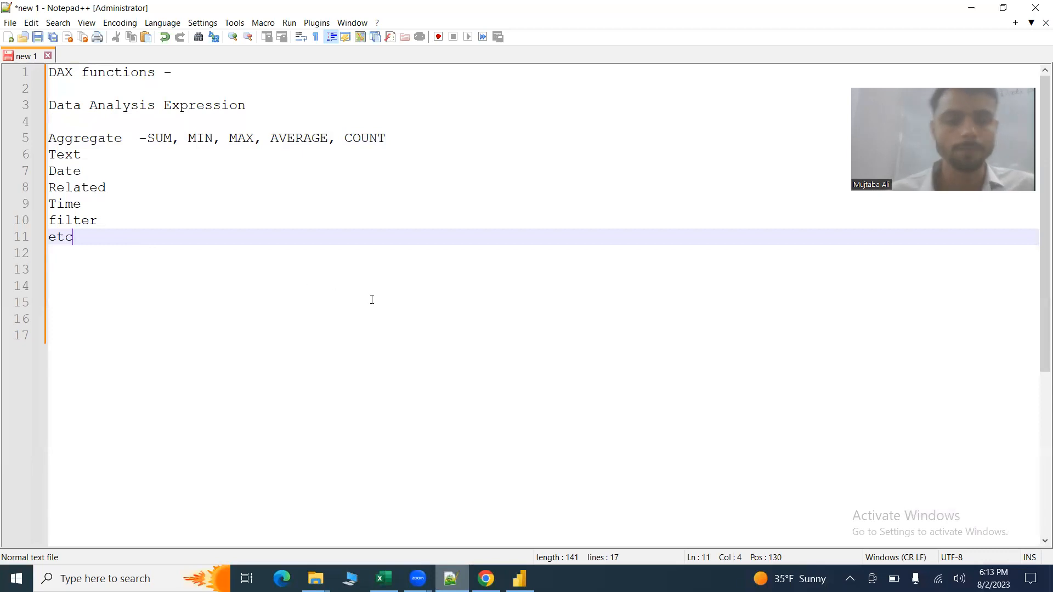
Step: Switch to Power BI Desktop and display the rows of the Sales table
left_click(519, 578)
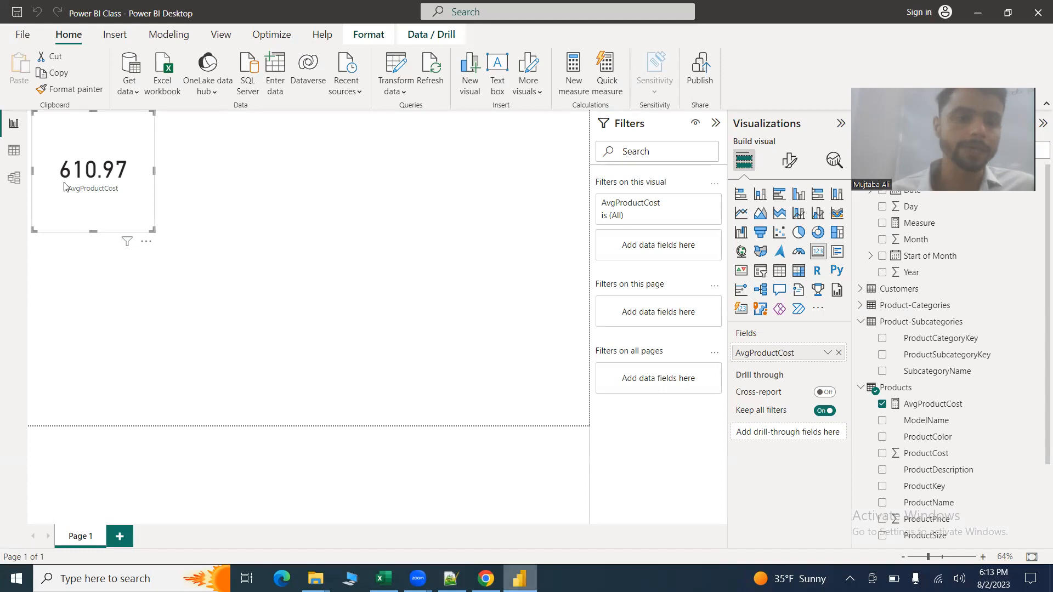
left_click(15, 152)
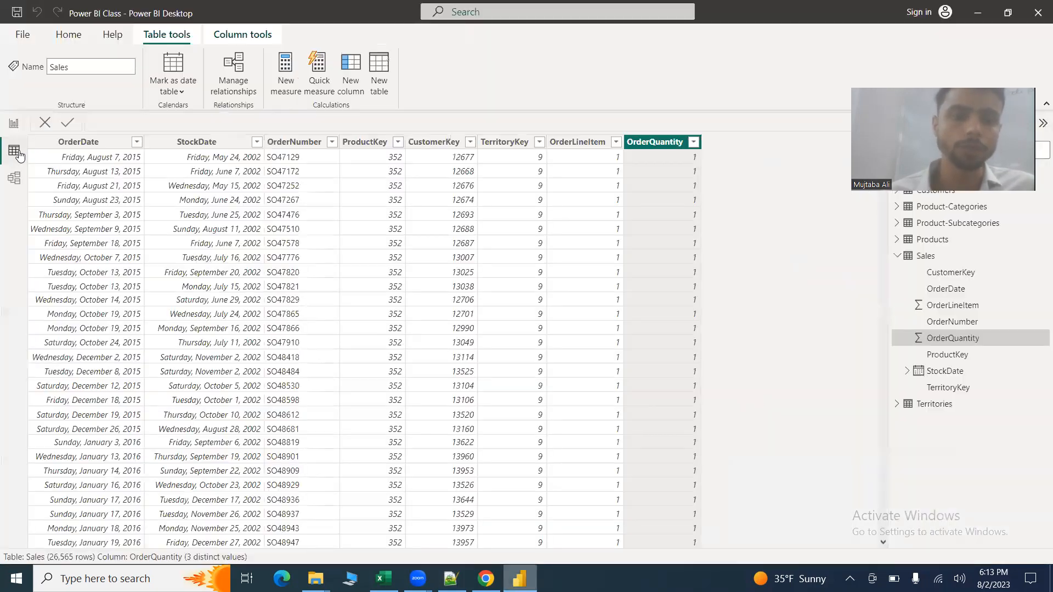
scroll(384, 240, "down", 3)
scroll(384, 240, "up", 3)
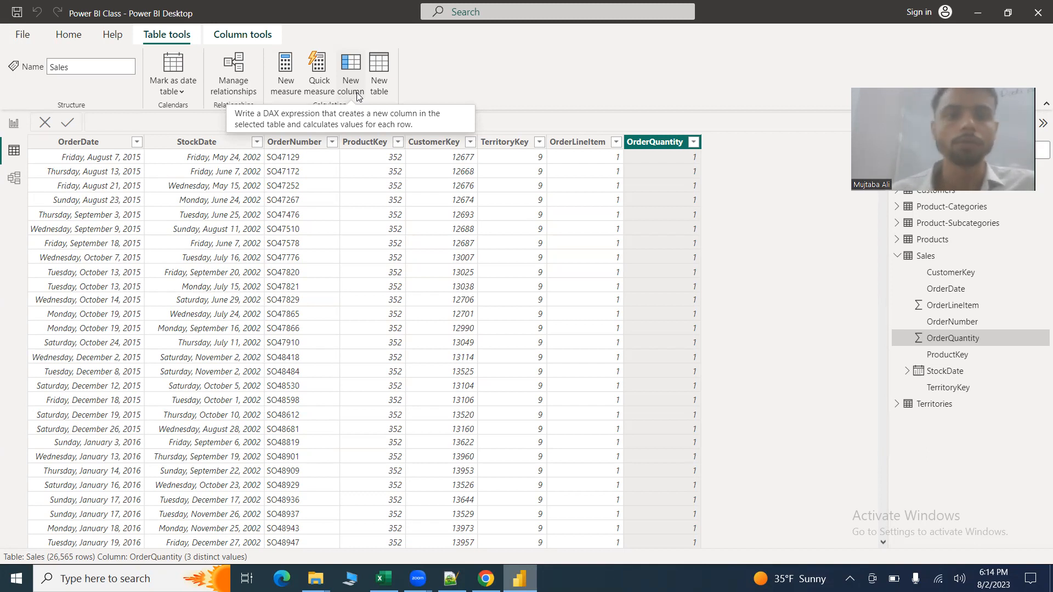
Step: Create a new measure in the Sales table and replace its default name with TotalOrders in the formula
left_click(284, 91)
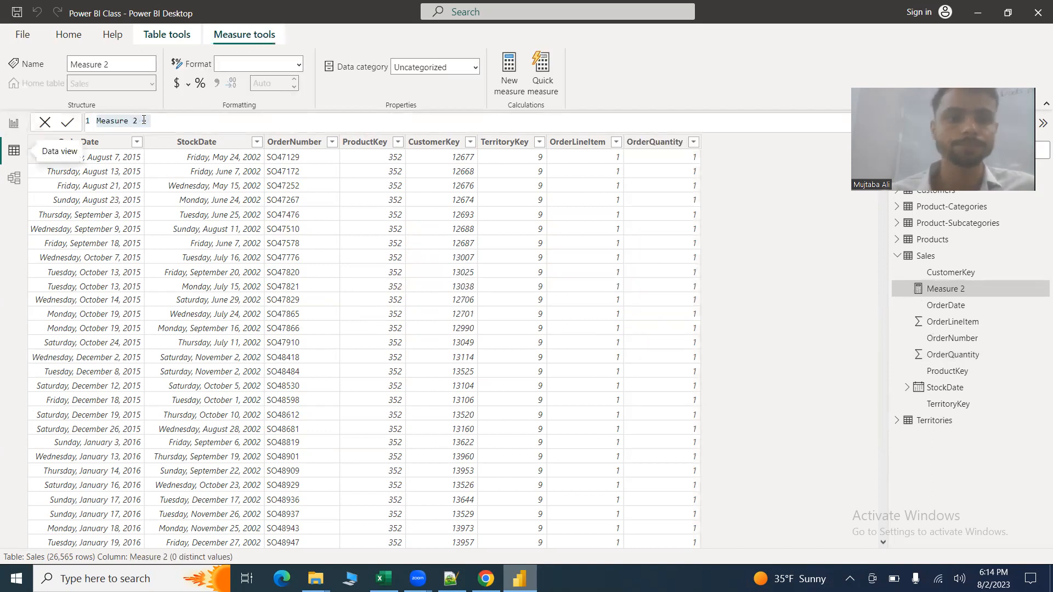
left_click(160, 120)
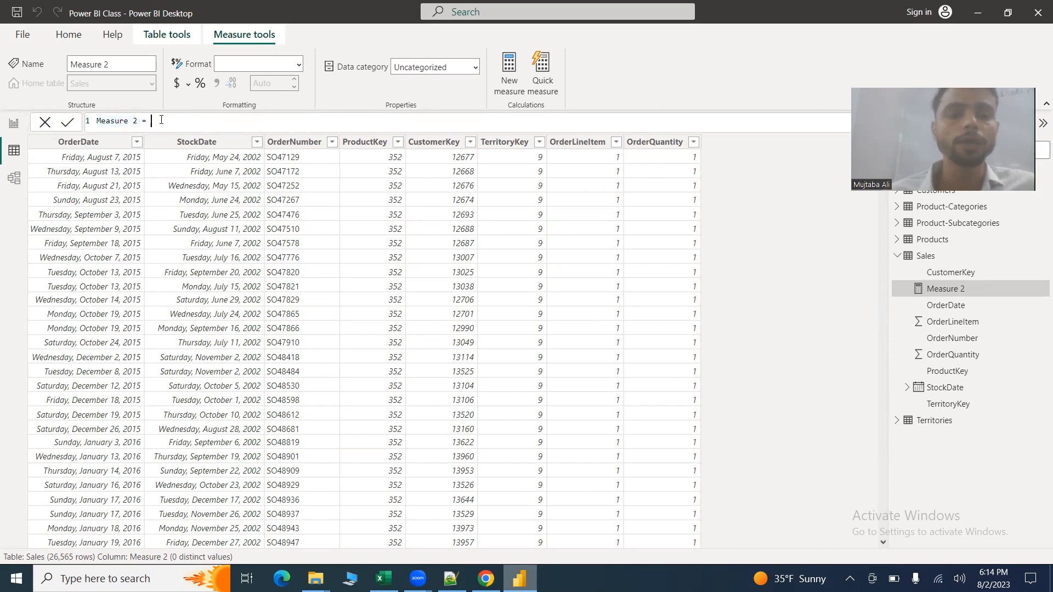
key("BackSpace")
key("BackSpace")
key("BackSpace")
key("BackSpace")
key("BackSpace")
key("BackSpace")
key("BackSpace")
key("BackSpace")
key("BackSpace")
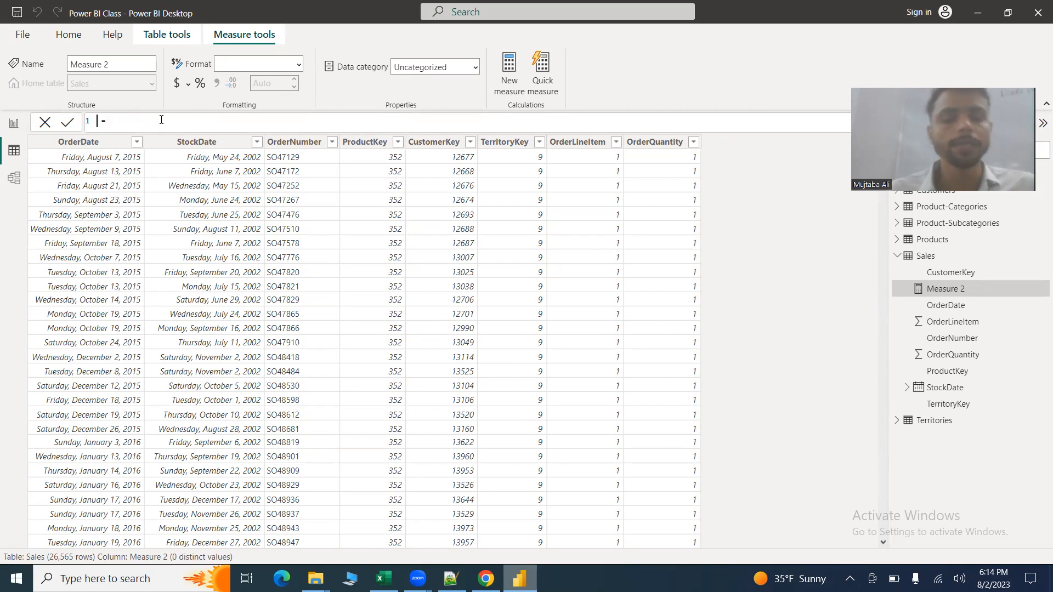
type("Total ")
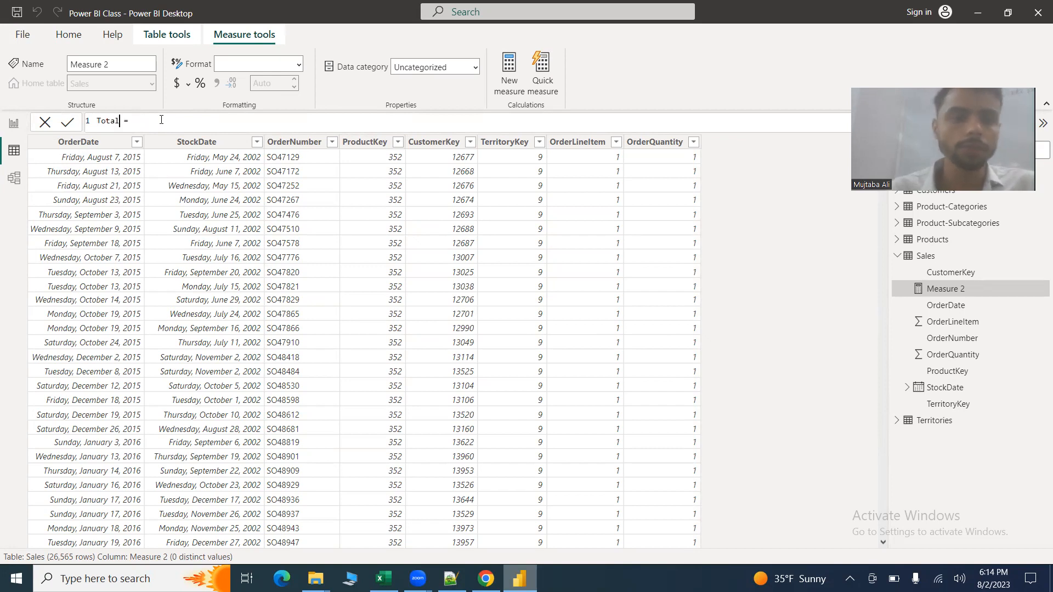
type("Orders")
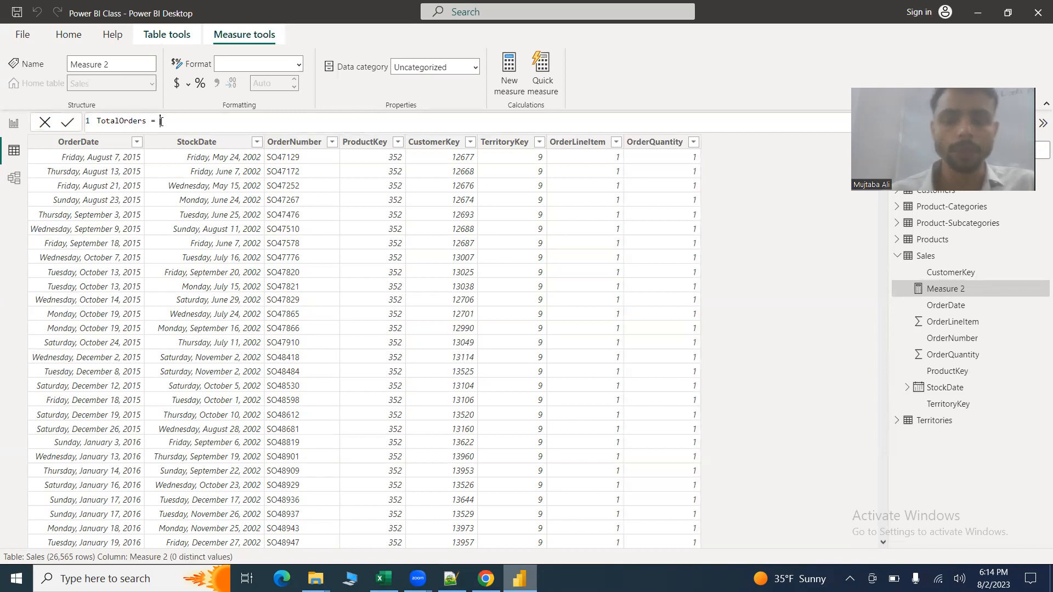
Step: Start the TotalOrders formula with an IF function
type("IF(")
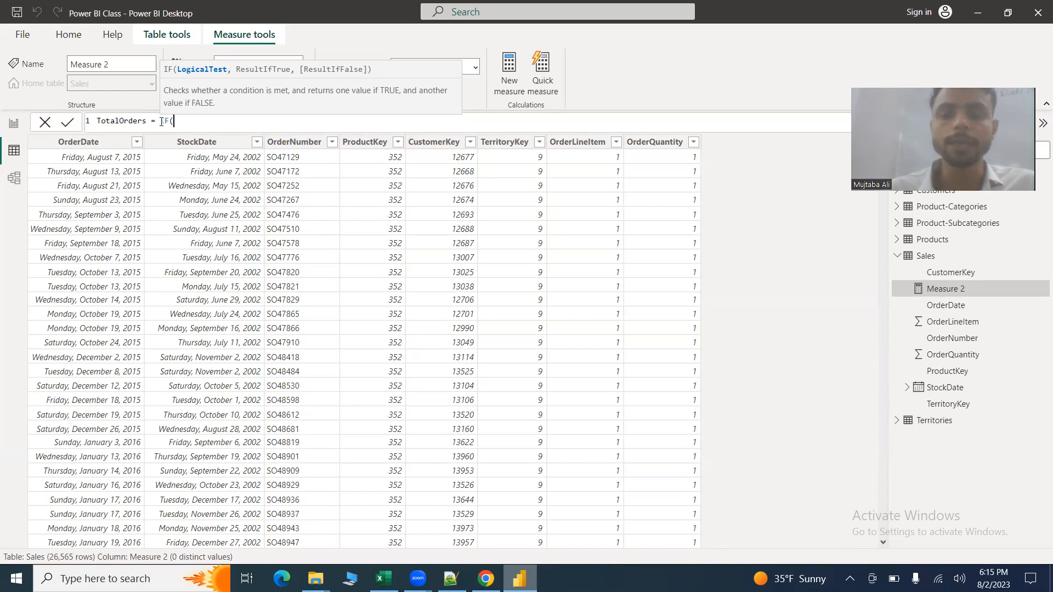
type("ord")
key("BackSpace")
key("BackSpace")
key("BackSpace")
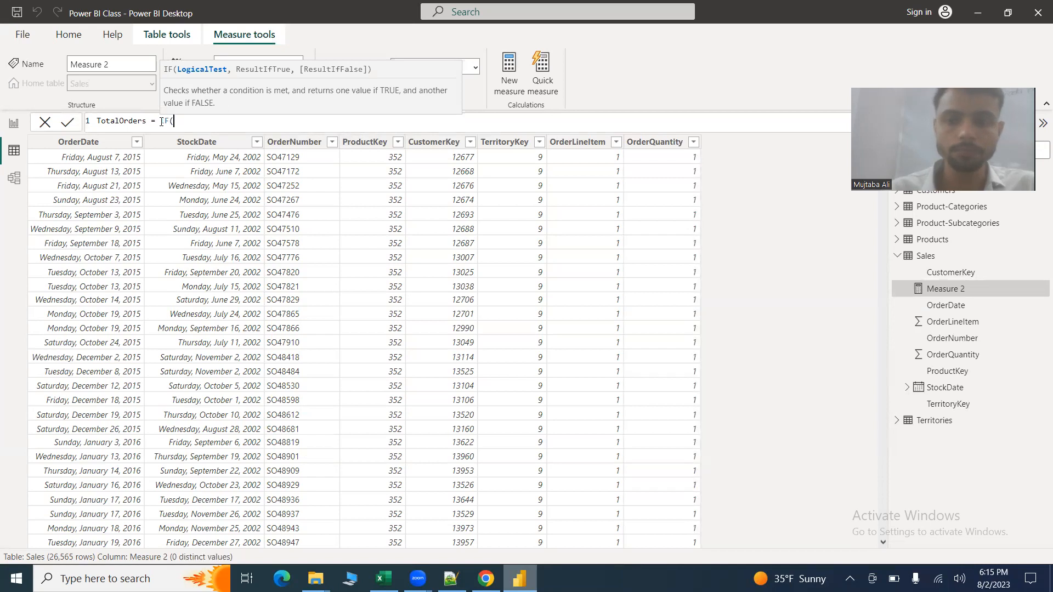
type("Or")
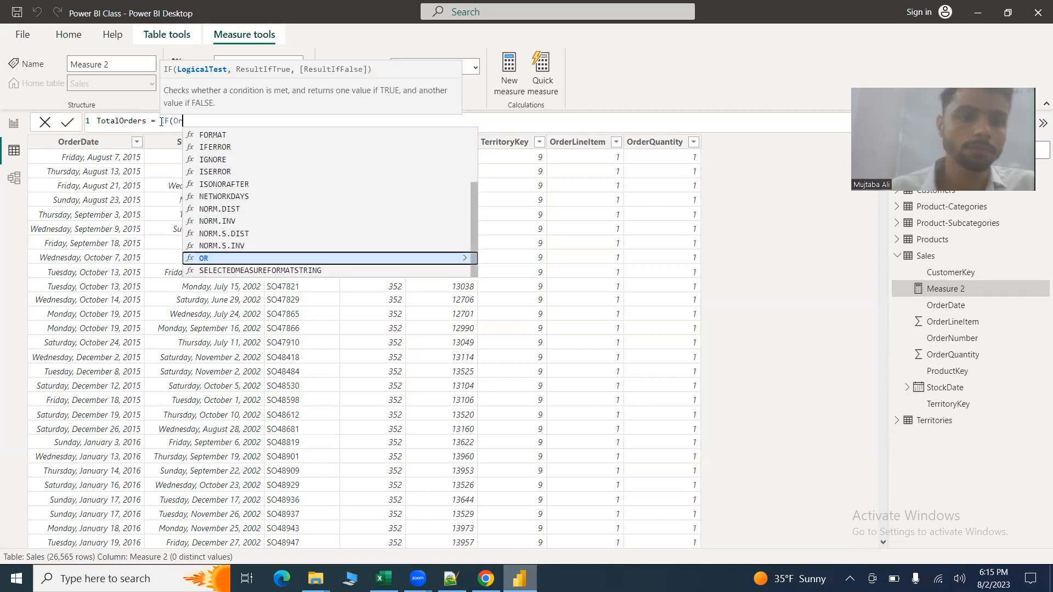
type("der")
key("BackSpace")
key("BackSpace")
key("BackSpace")
key("BackSpace")
key("BackSpace")
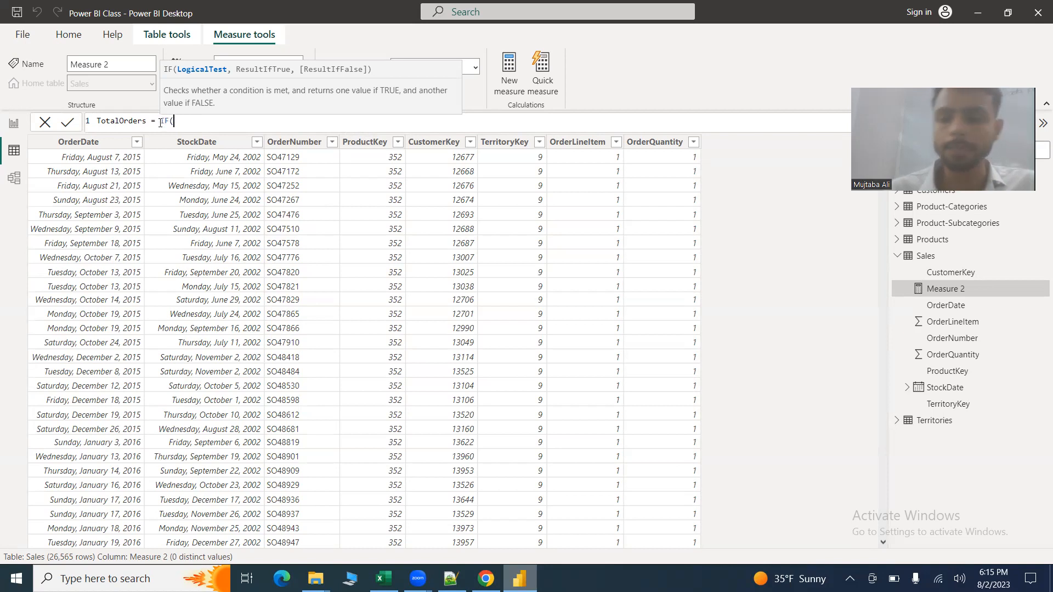
type("sales")
key("BackSpace")
key("BackSpace")
key("BackSpace")
key("BackSpace")
key("BackSpace")
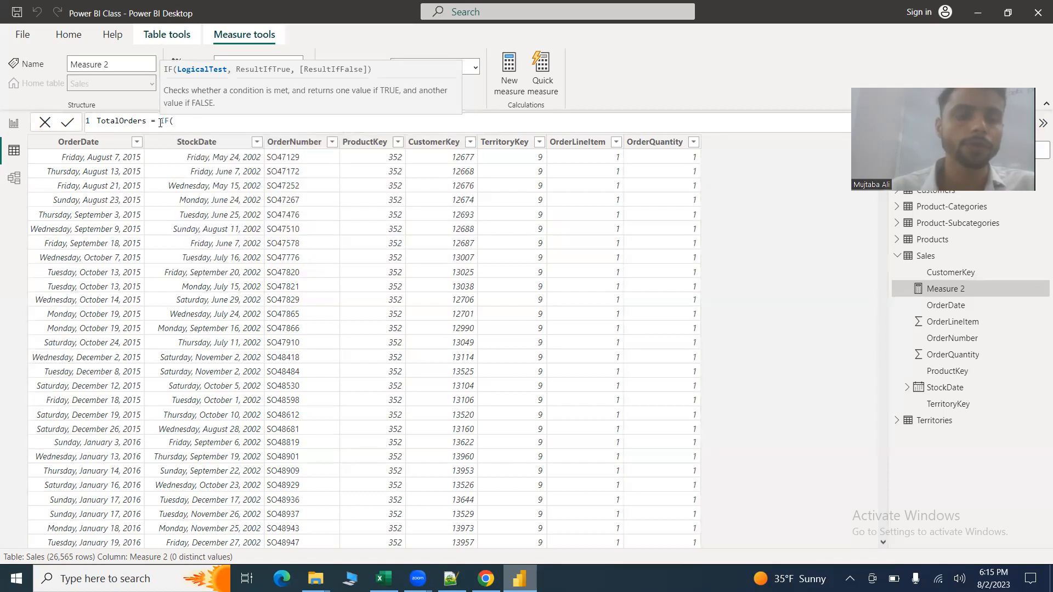
Step: Enter SUM(Sales[OrderQuantity])>1 as the logical test of the IF function
type("SUM(")
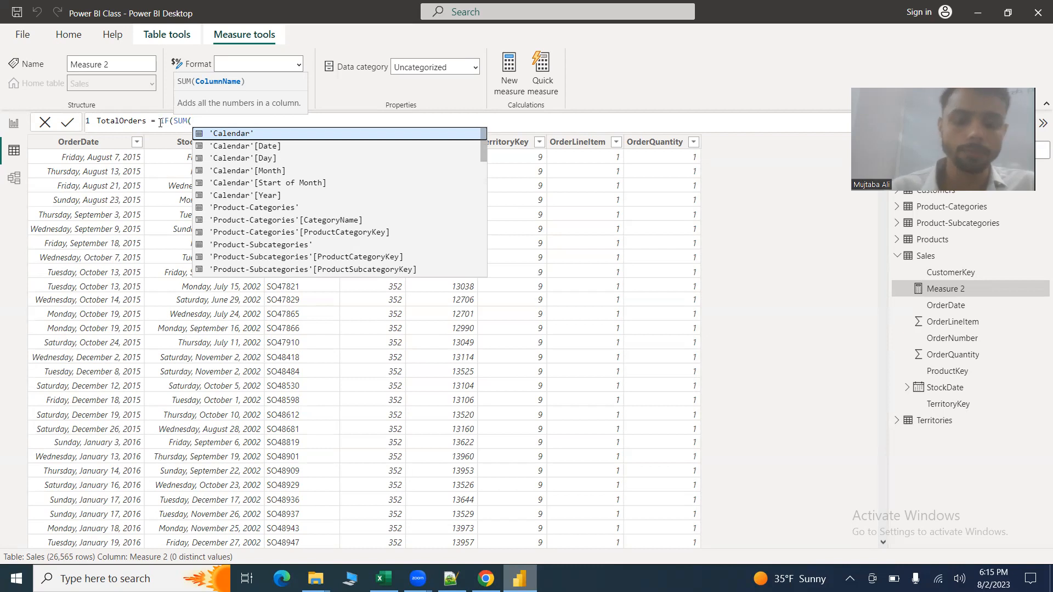
type("order")
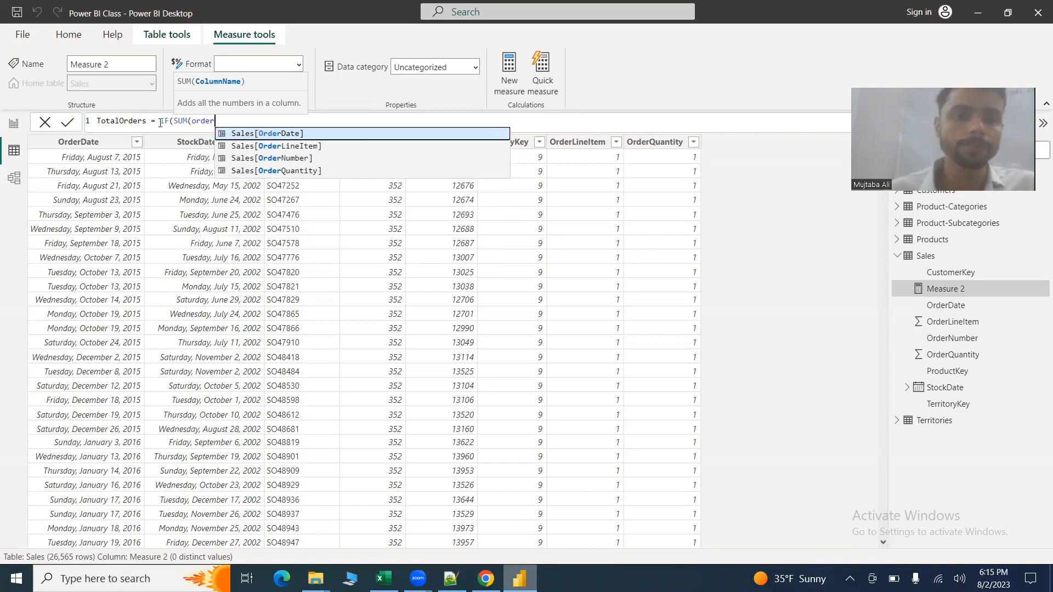
key("Down")
key("Down")
key("Down")
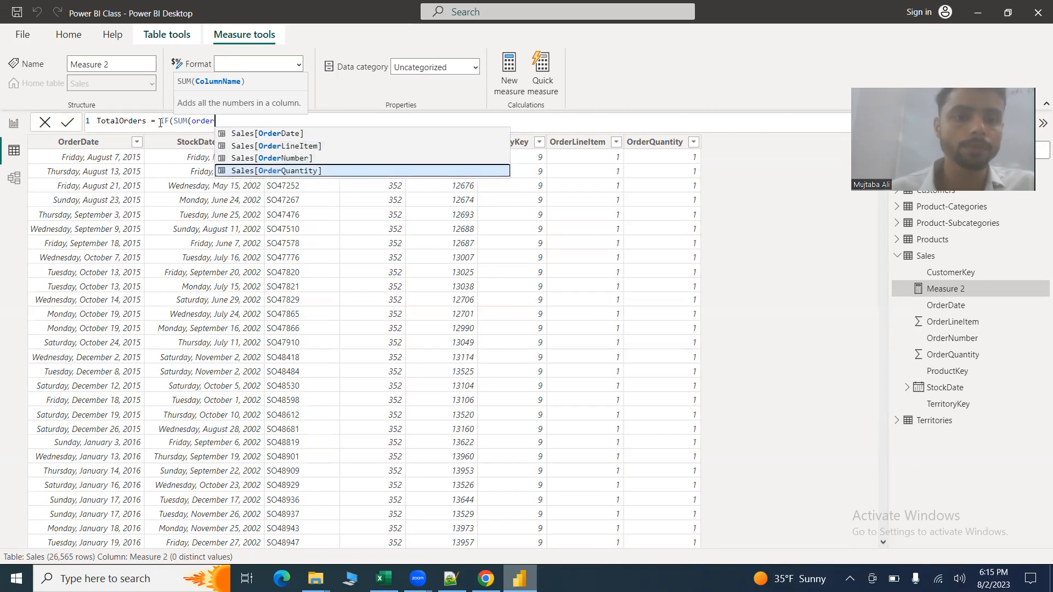
key("Tab")
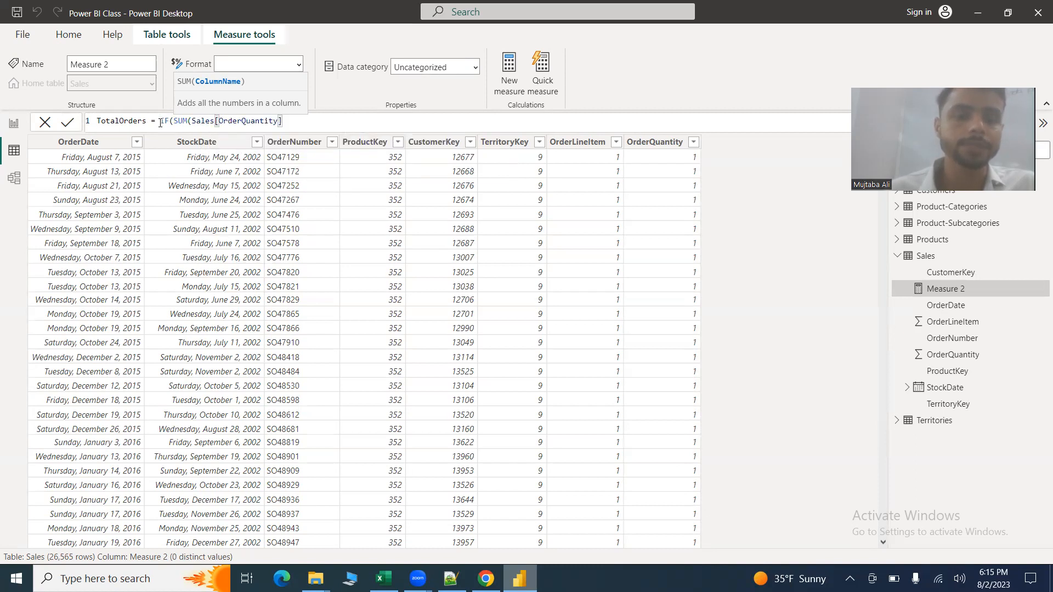
type(")>1,")
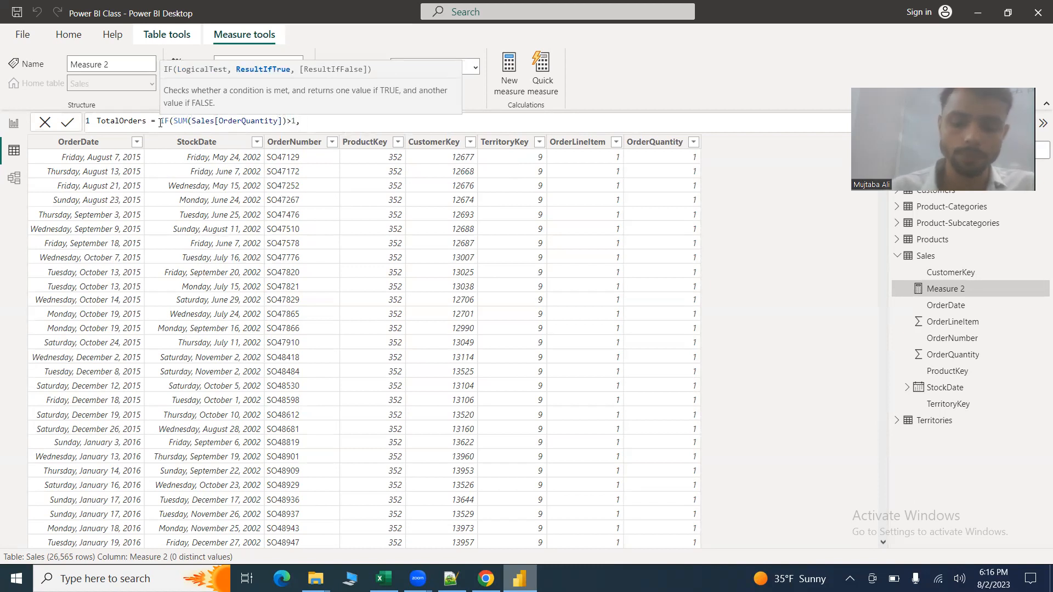
Step: Set the IF function to return 20 when true and 0 otherwise, and commit the TotalOrders measure
type(".")
key("BackSpace")
type("20")
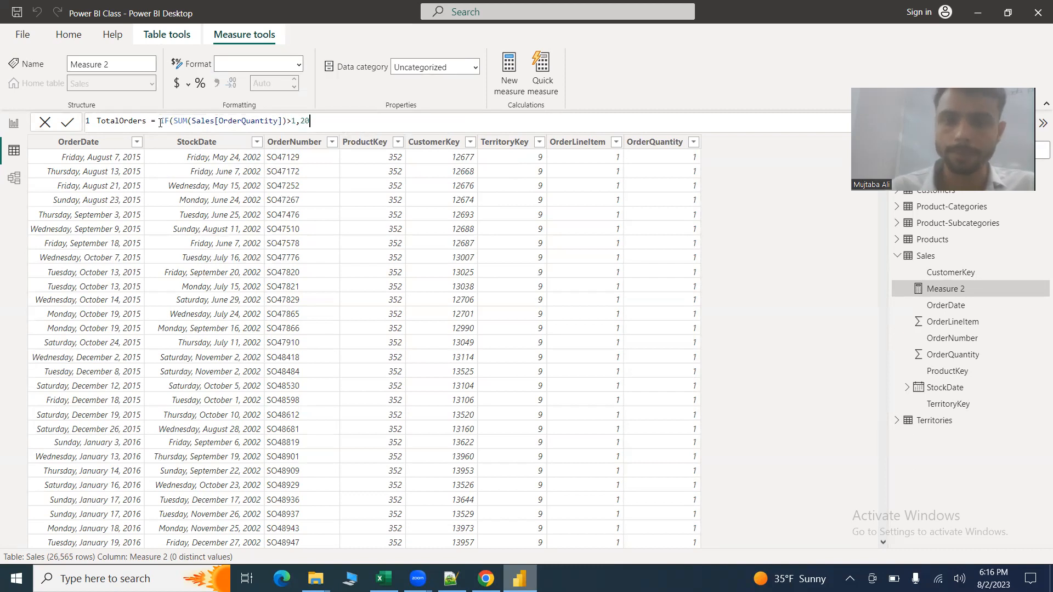
type(",0)")
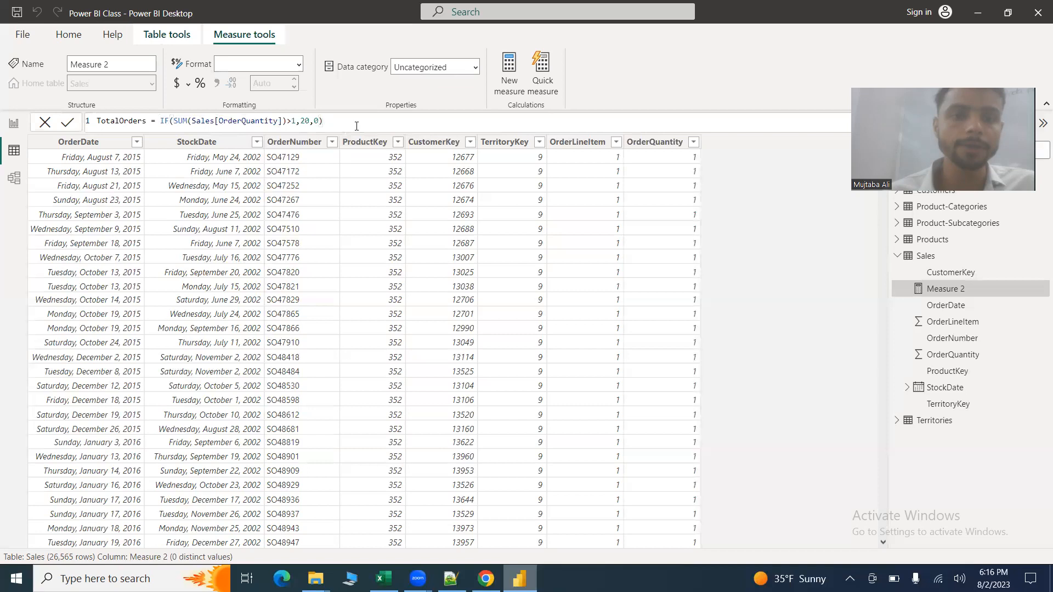
key("Return")
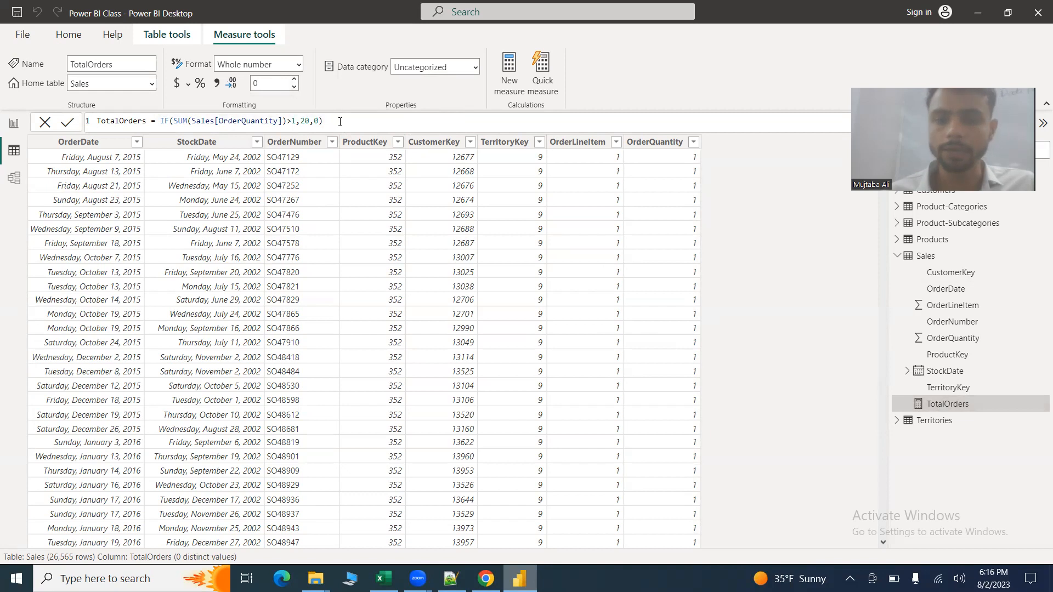
Step: Clear the TotalOrders formula and start another new measure in the Sales table
key("BackSpace")
key("BackSpace")
key("BackSpace")
key("BackSpace")
key("BackSpace")
key("BackSpace")
key("BackSpace")
key("BackSpace")
key("BackSpace")
key("BackSpace")
key("BackSpace")
key("BackSpace")
key("BackSpace")
key("BackSpace")
key("BackSpace")
key("BackSpace")
key("BackSpace")
key("BackSpace")
key("BackSpace")
key("BackSpace")
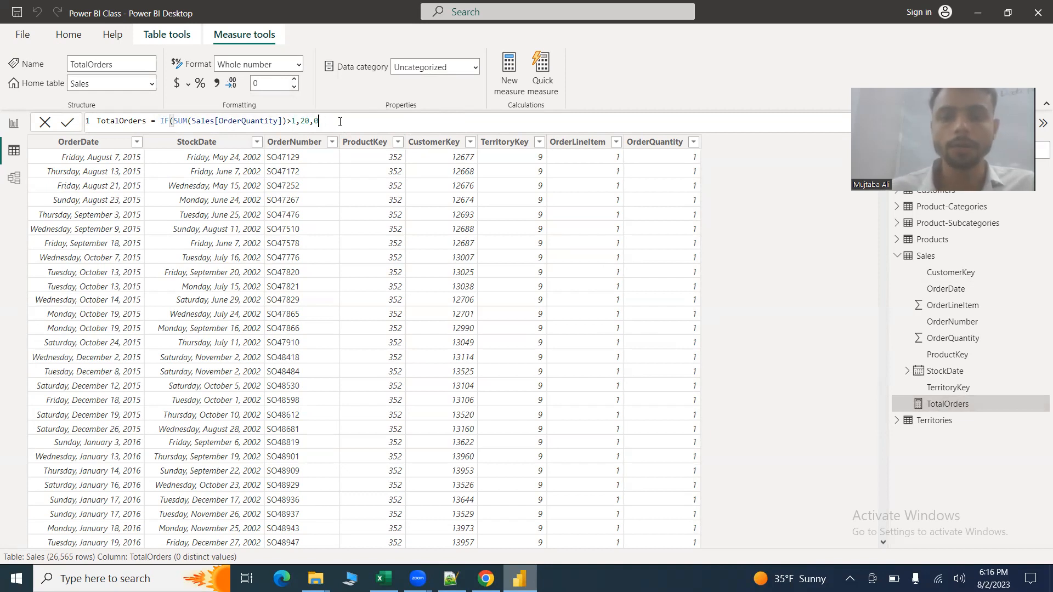
key("BackSpace")
key("BackSpace")
key("BackSpace")
key("BackSpace")
key("BackSpace")
key("BackSpace")
key("BackSpace")
key("BackSpace")
key("BackSpace")
key("BackSpace")
key("BackSpace")
key("BackSpace")
key("BackSpace")
key("BackSpace")
key("BackSpace")
key("BackSpace")
key("BackSpace")
key("BackSpace")
key("BackSpace")
key("BackSpace")
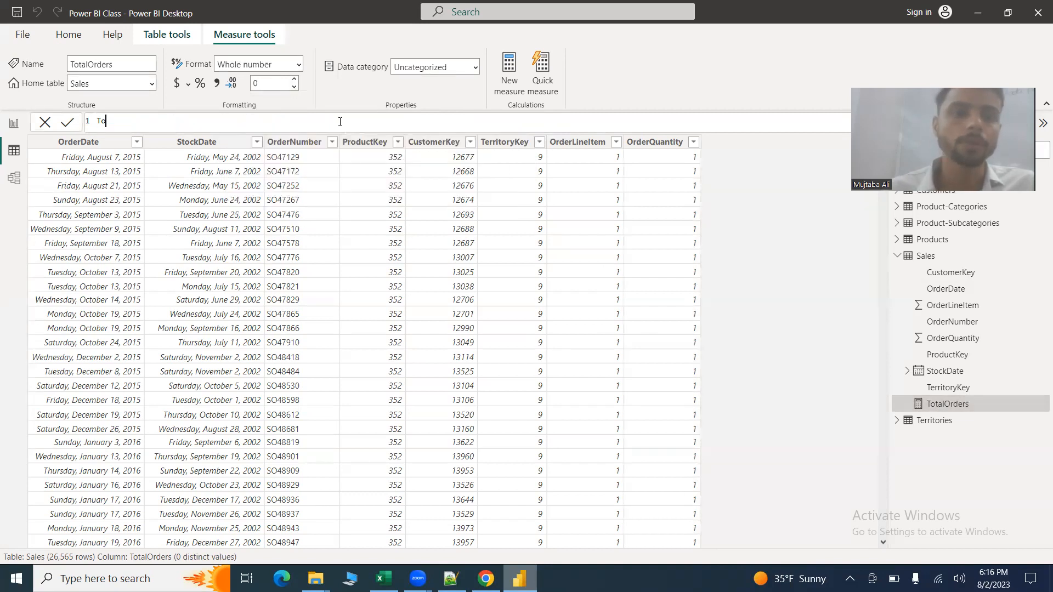
left_click(167, 34)
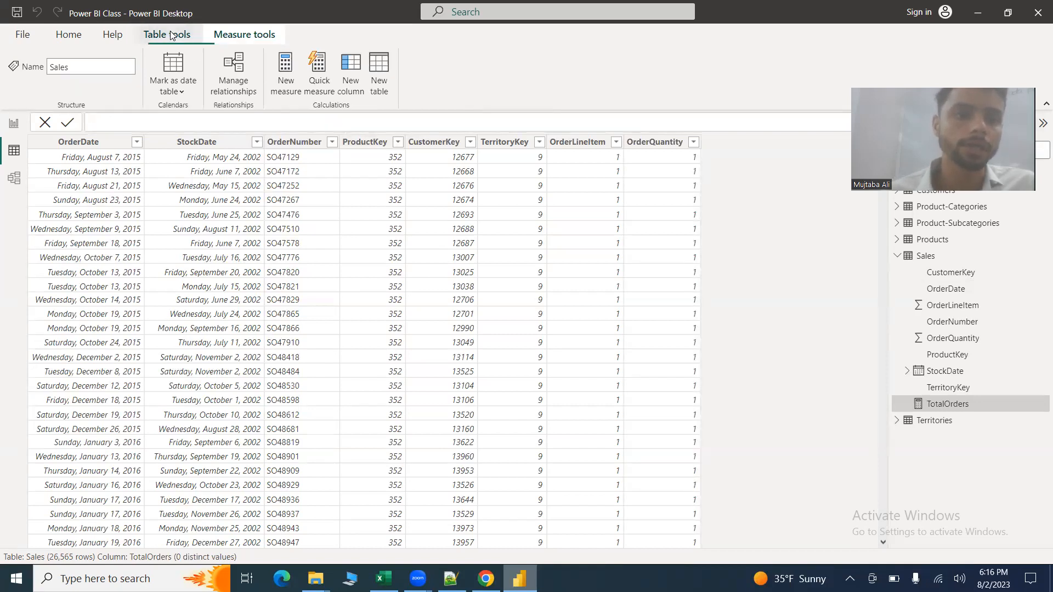
left_click(285, 92)
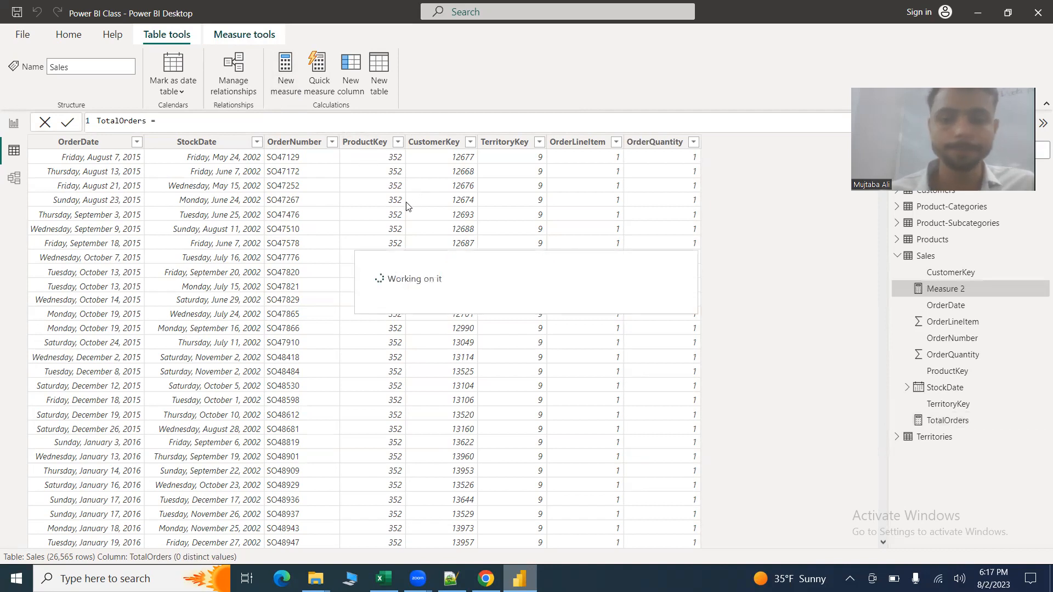
Step: Delete the TotalOrders measure from the Sales table and confirm its removal from the model
right_click(947, 421)
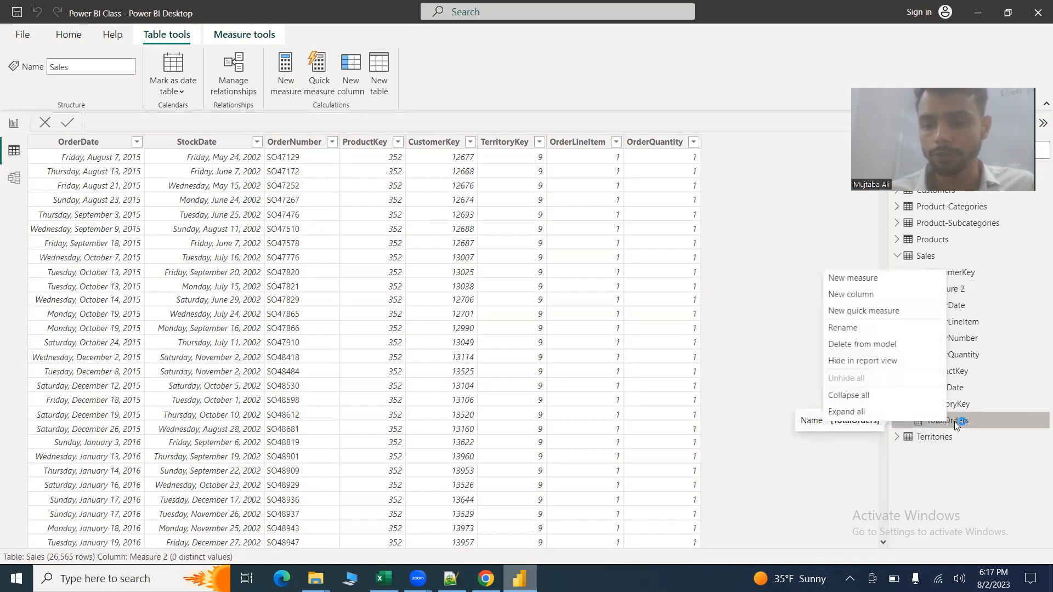
left_click(849, 344)
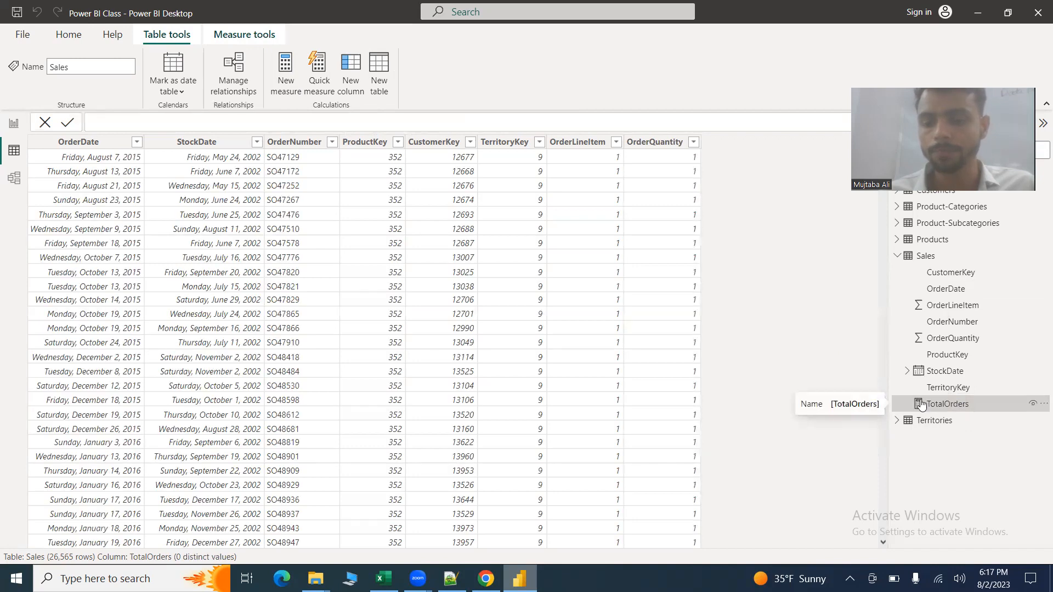
right_click(938, 413)
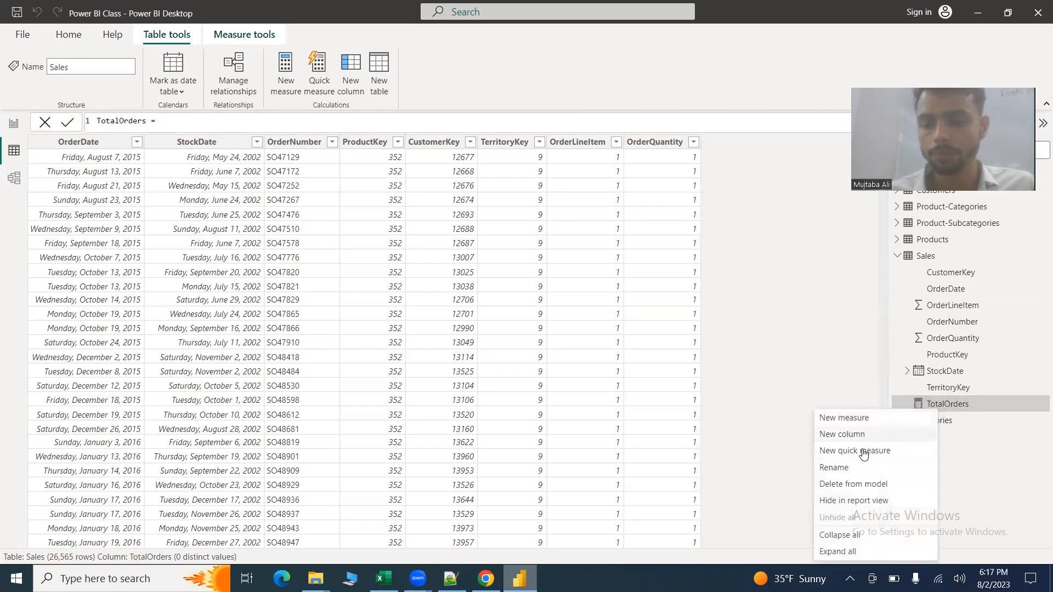
left_click(843, 485)
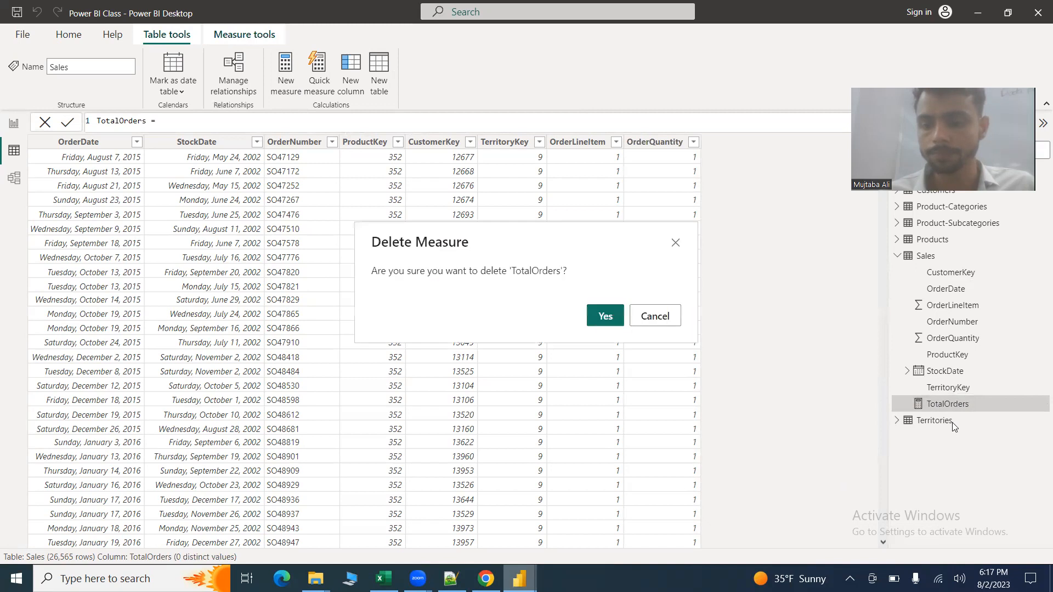
left_click(613, 320)
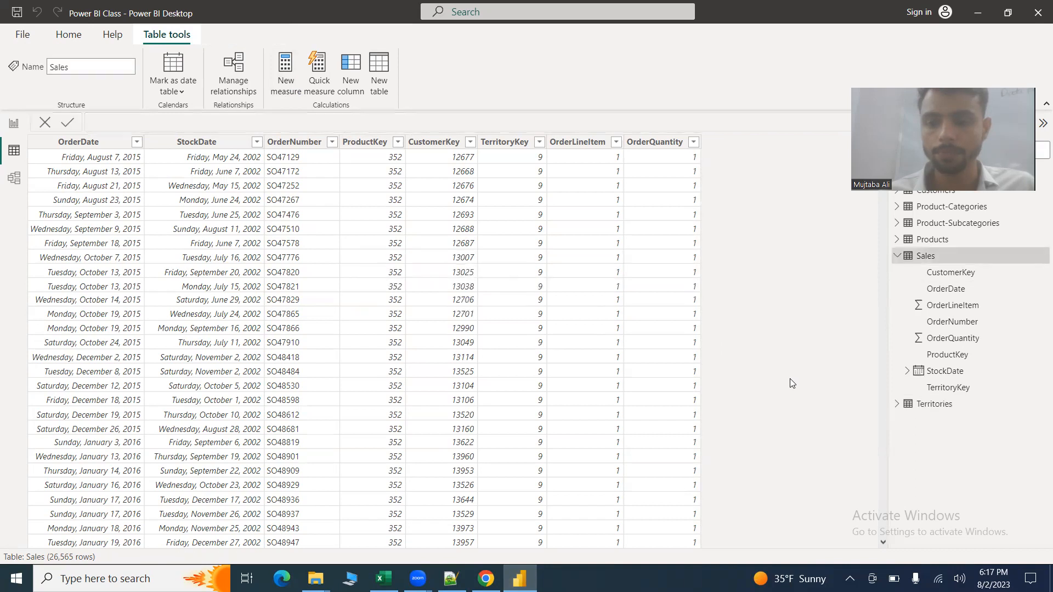
Step: Create a fresh measure in the Sales table and change its default name to TotalOrders in the formula
left_click(280, 88)
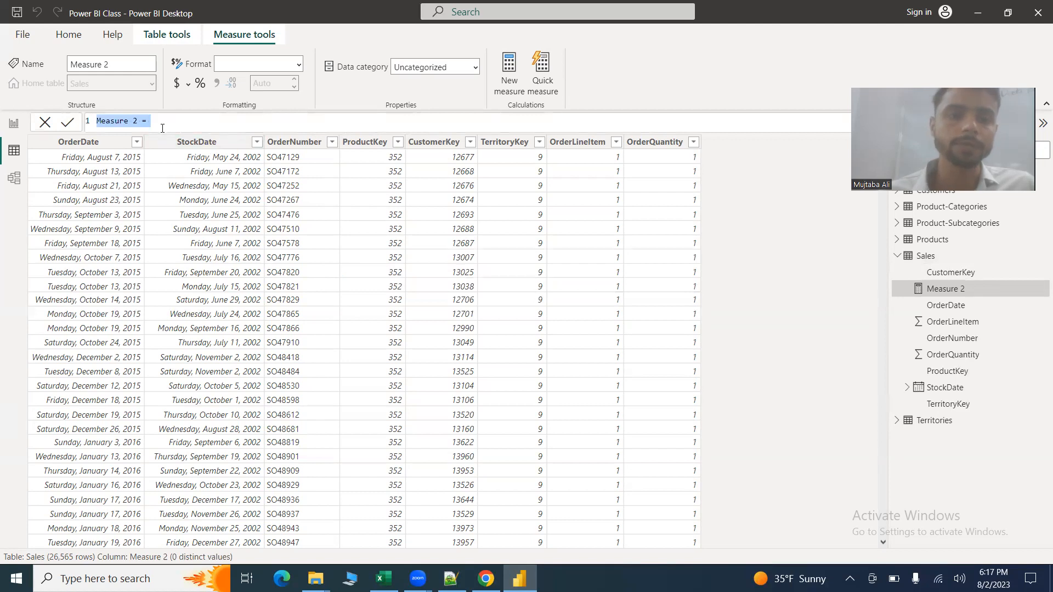
left_click(158, 122)
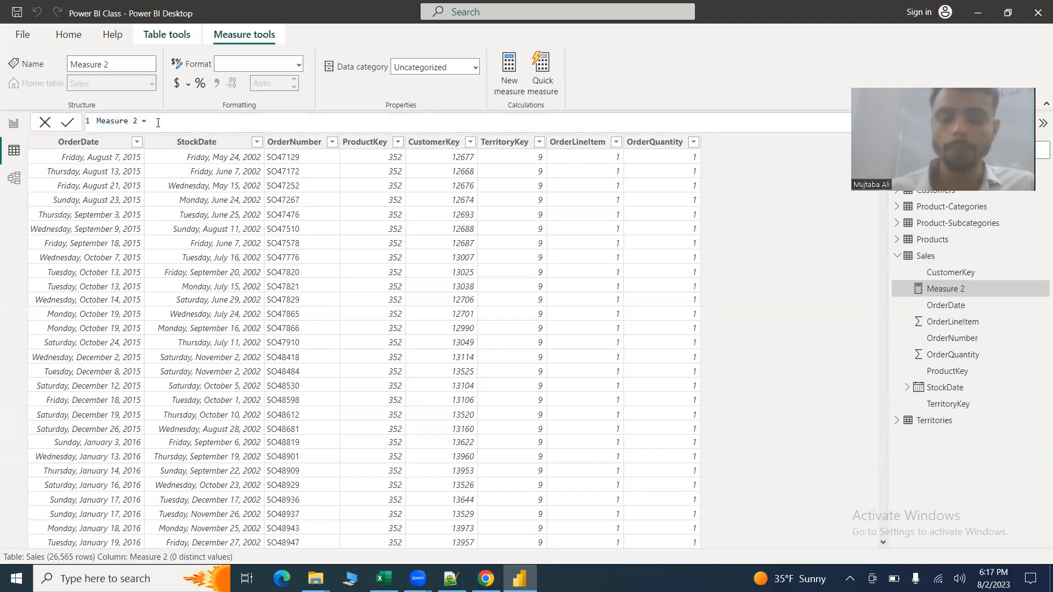
key("BackSpace")
key("BackSpace")
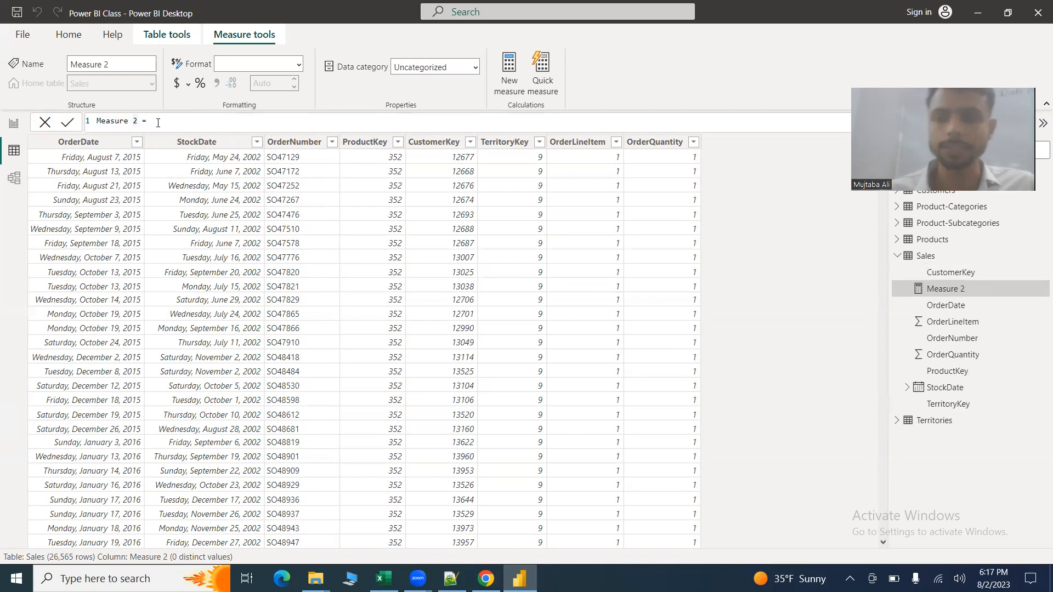
key("BackSpace")
key("BackSpace")
key("BackSpace")
key("BackSpace")
key("BackSpace")
key("BackSpace")
key("BackSpace")
key("BackSpace")
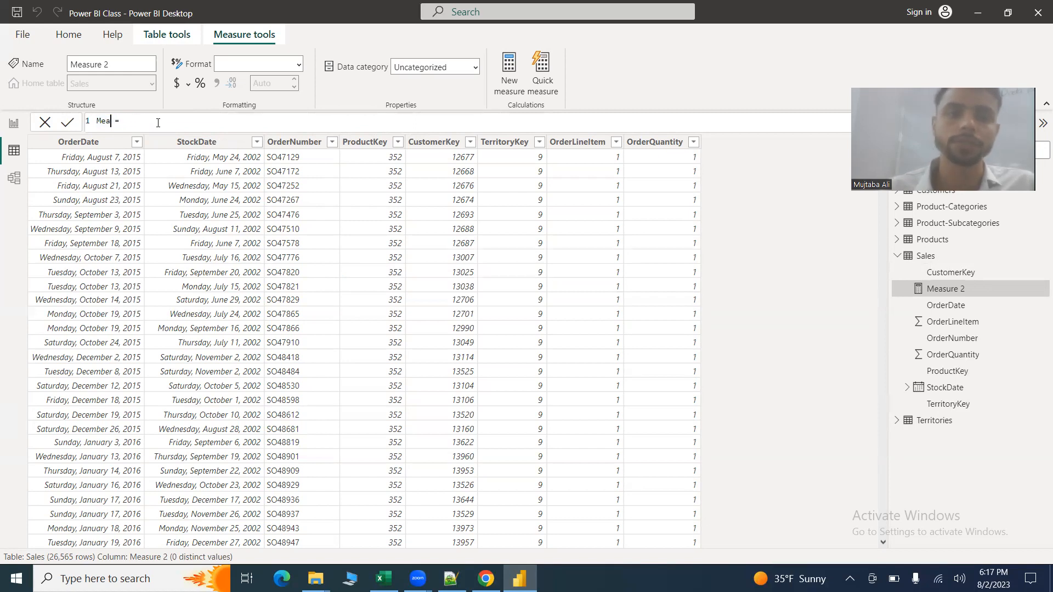
key("BackSpace")
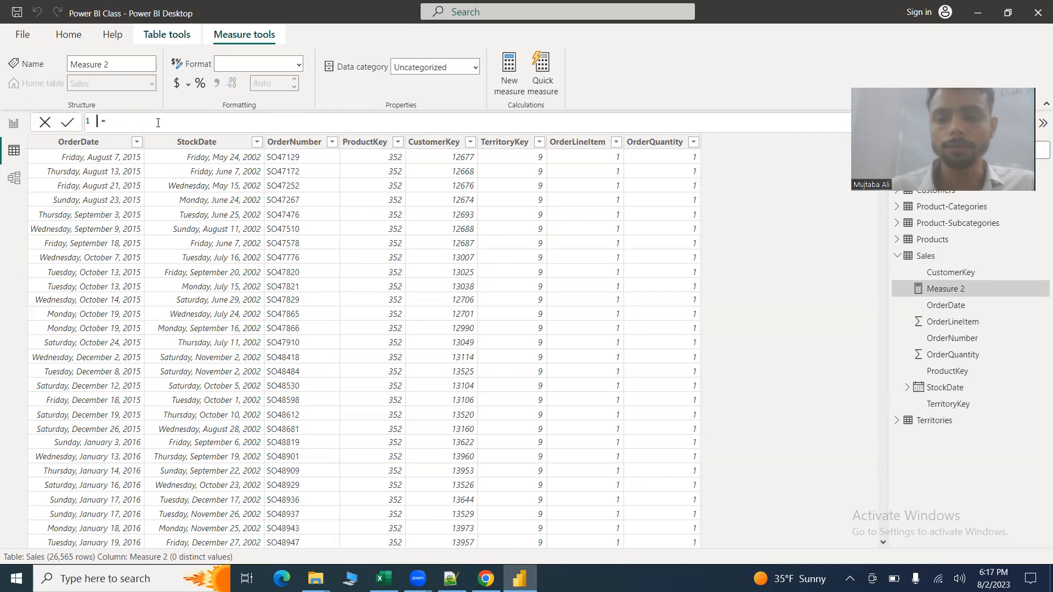
type("Total")
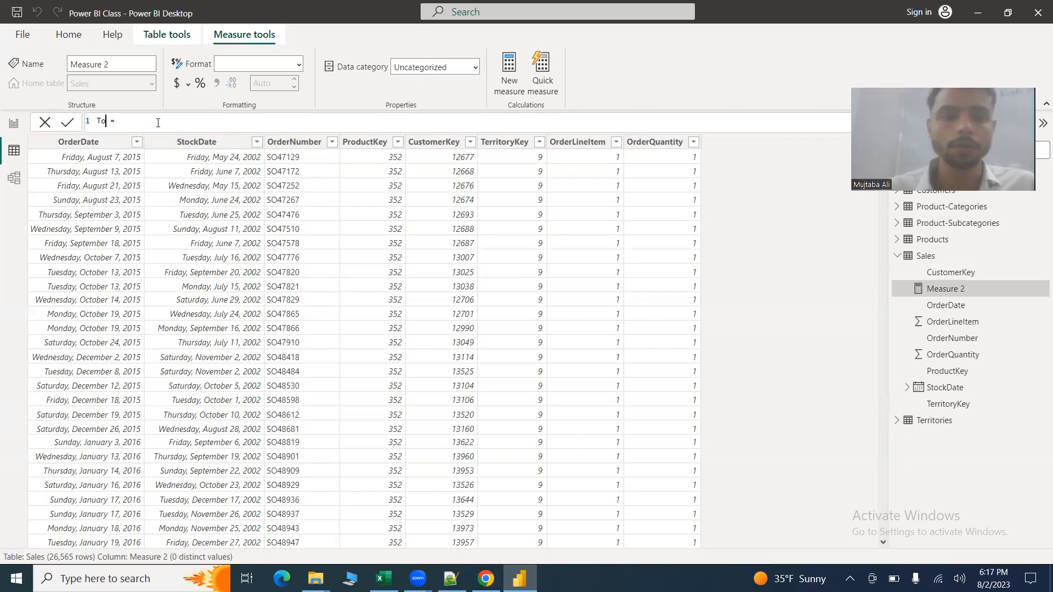
type("Orders")
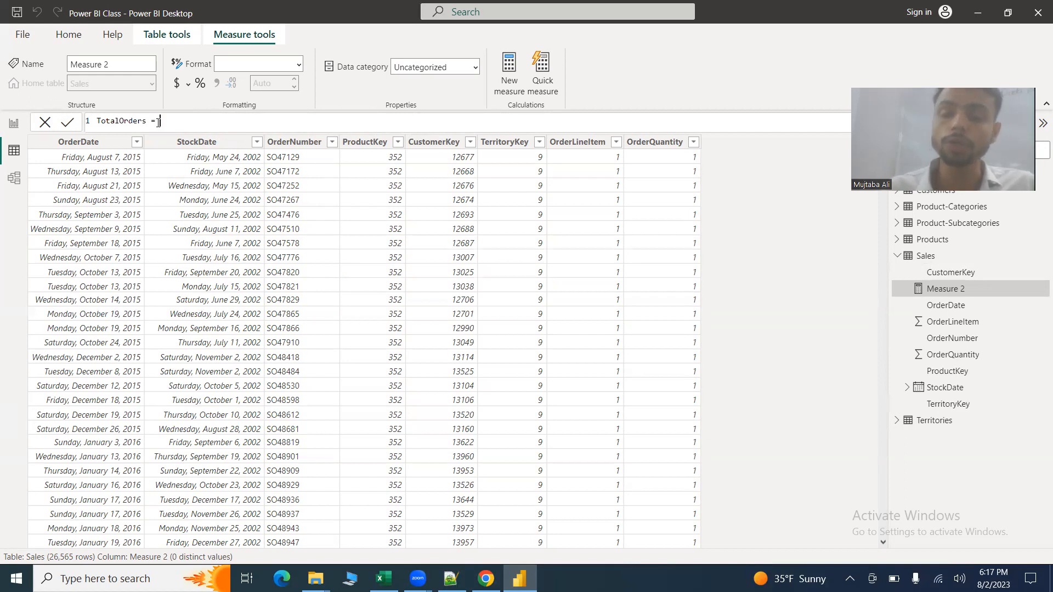
Step: Define TotalOrders as SUM(Sales[OrderQuantity])
type("SUM(")
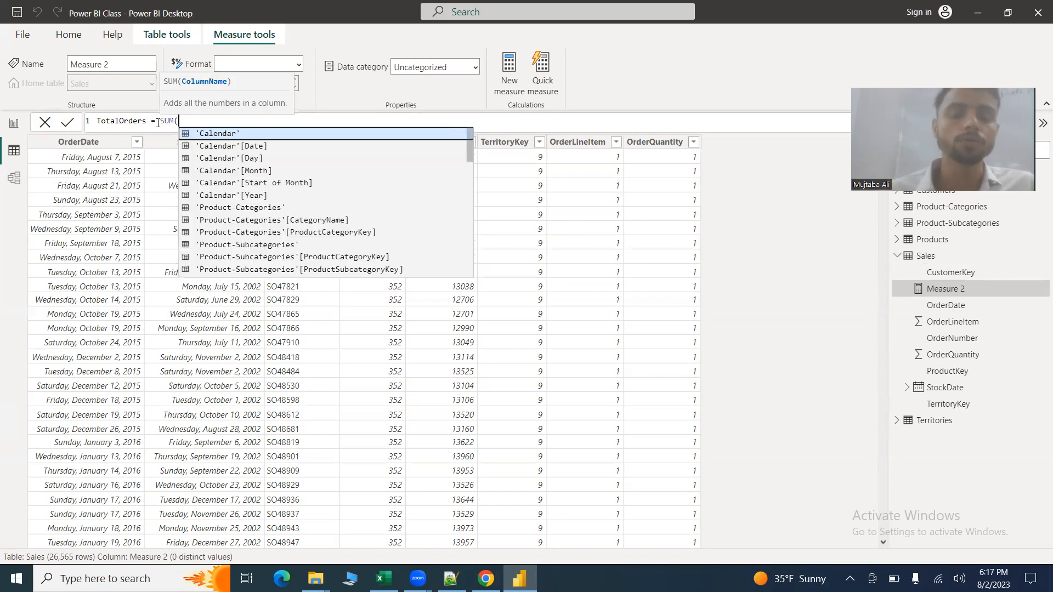
type("orde")
key("Down")
key("Down")
key("Down")
key("Tab")
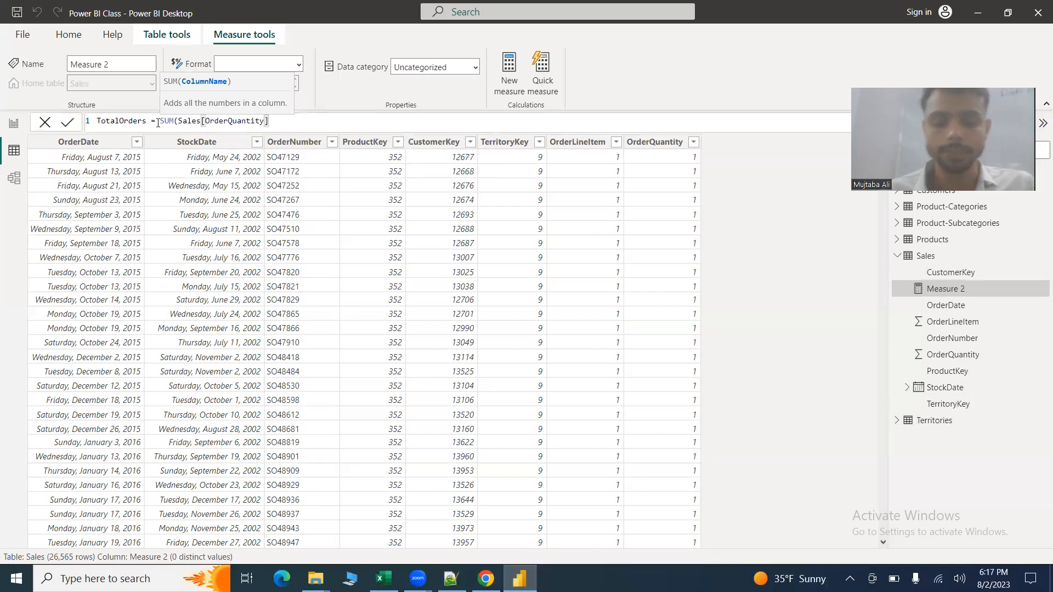
type(")")
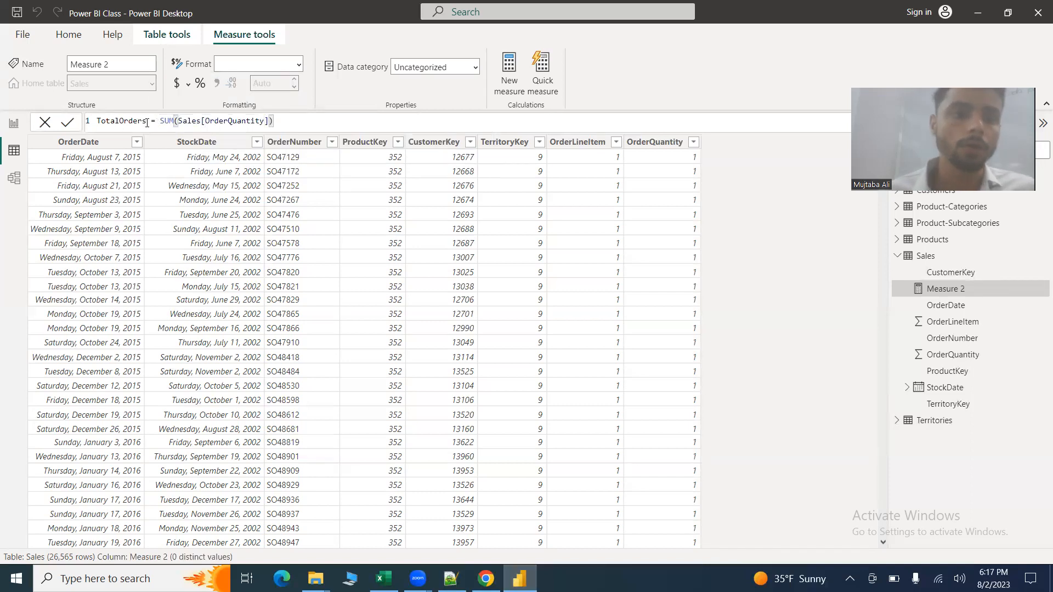
left_click_drag(146, 122, 98, 121)
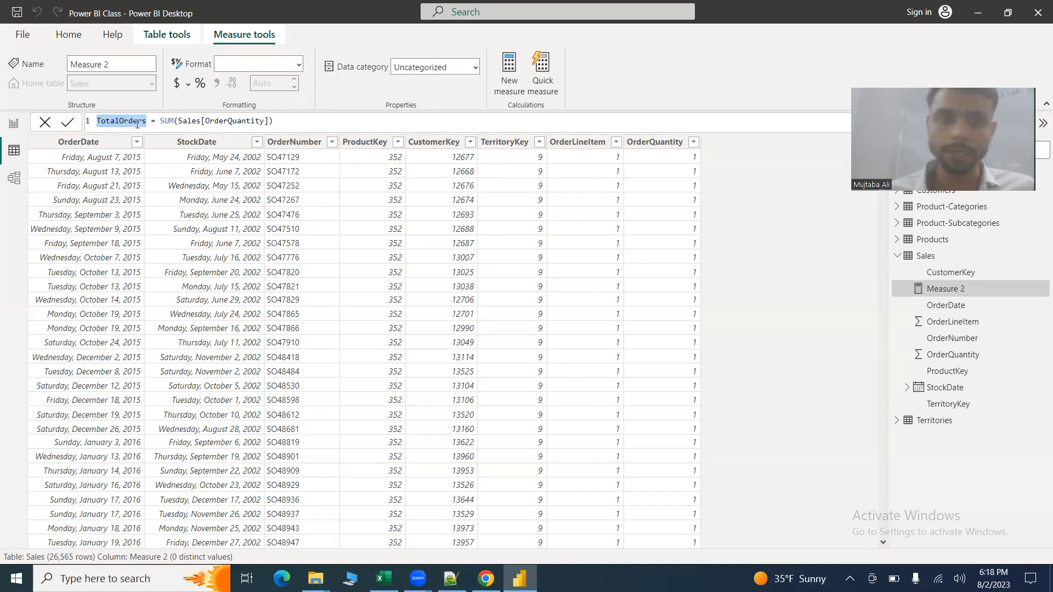
left_click(166, 122)
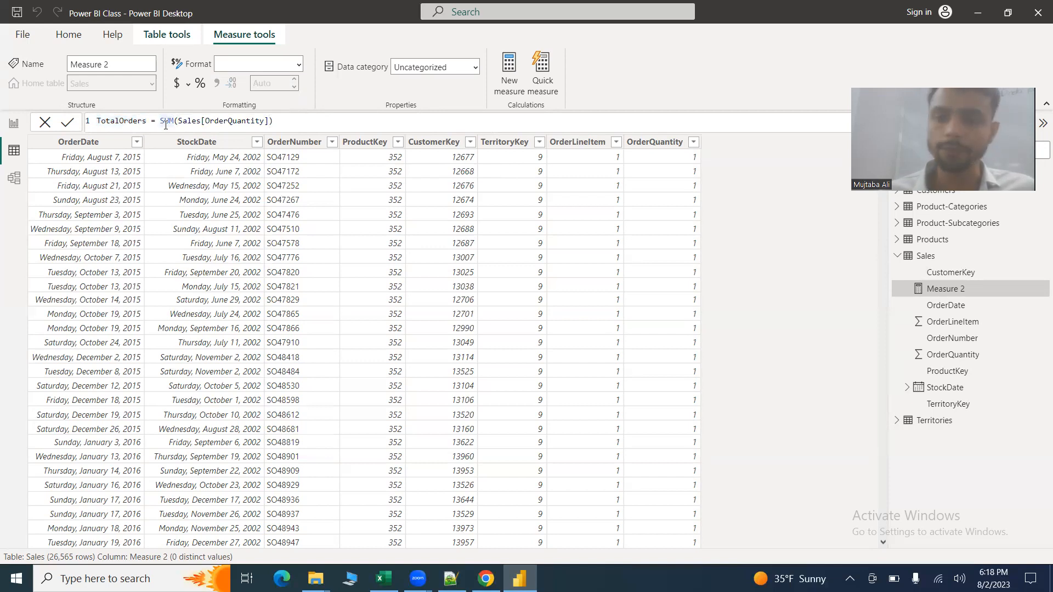
left_click(196, 122)
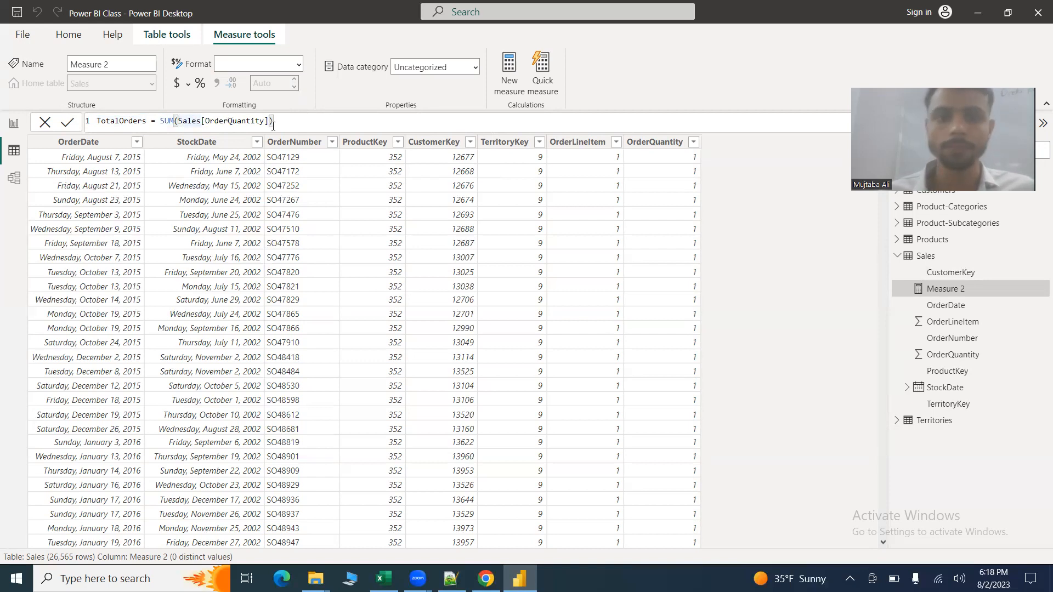
Step: Commit the TotalOrders measure to the Sales table and switch to the report page
left_click(294, 127)
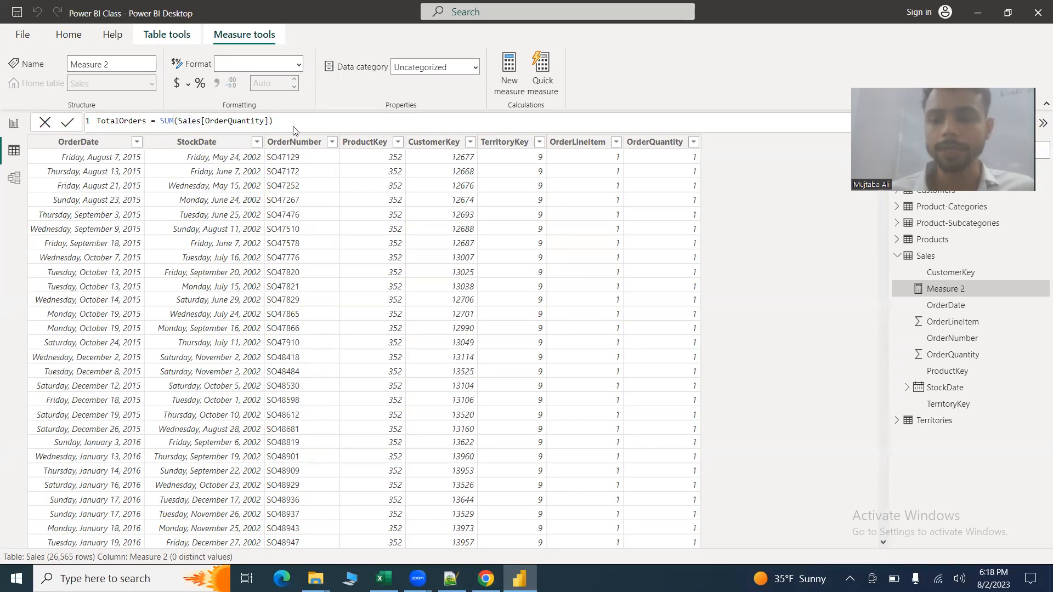
key("Return")
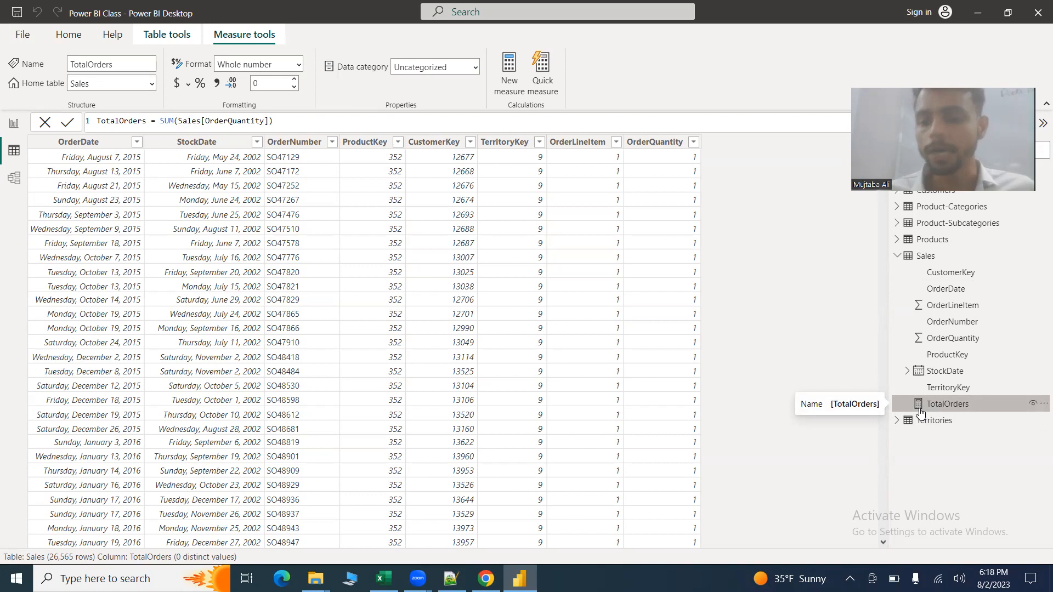
left_click(14, 124)
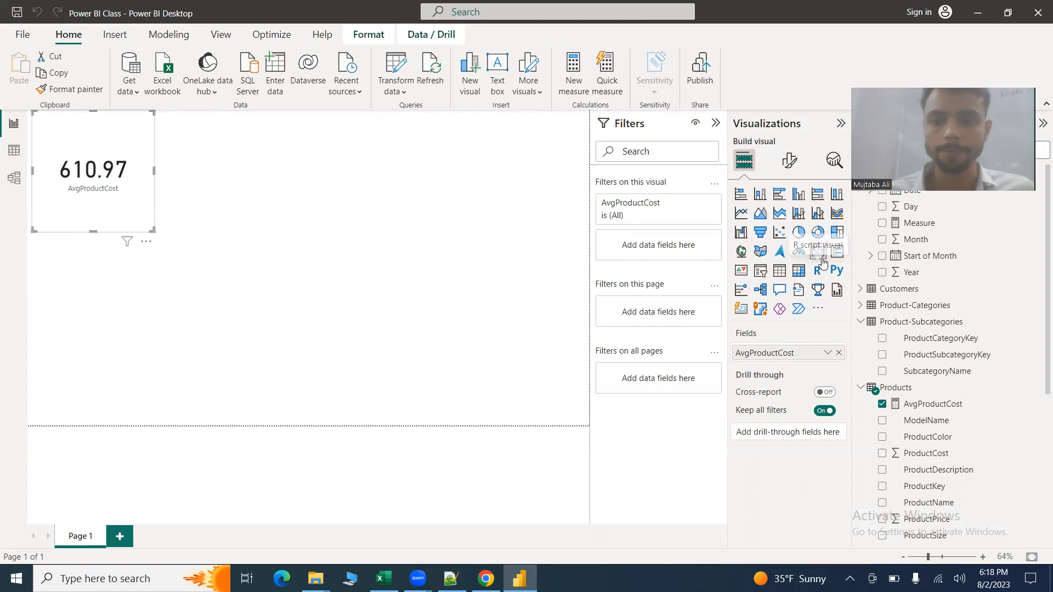
Step: Add an empty card visual to Page 1 and place it to the right of the AvgProductCost card
left_click(401, 173)
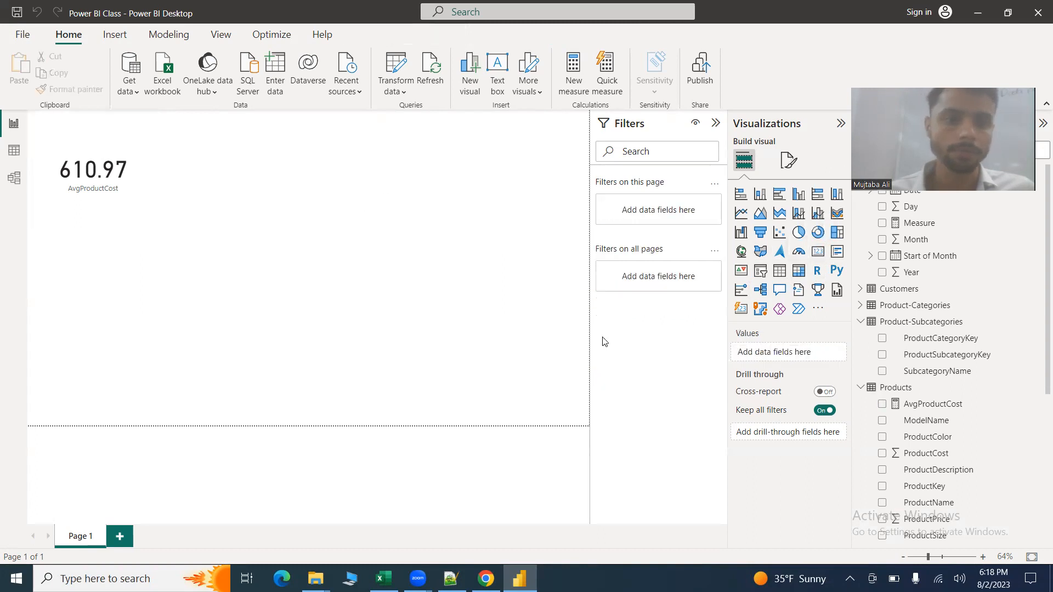
left_click(820, 256)
left_click_drag(125, 238, 403, 159)
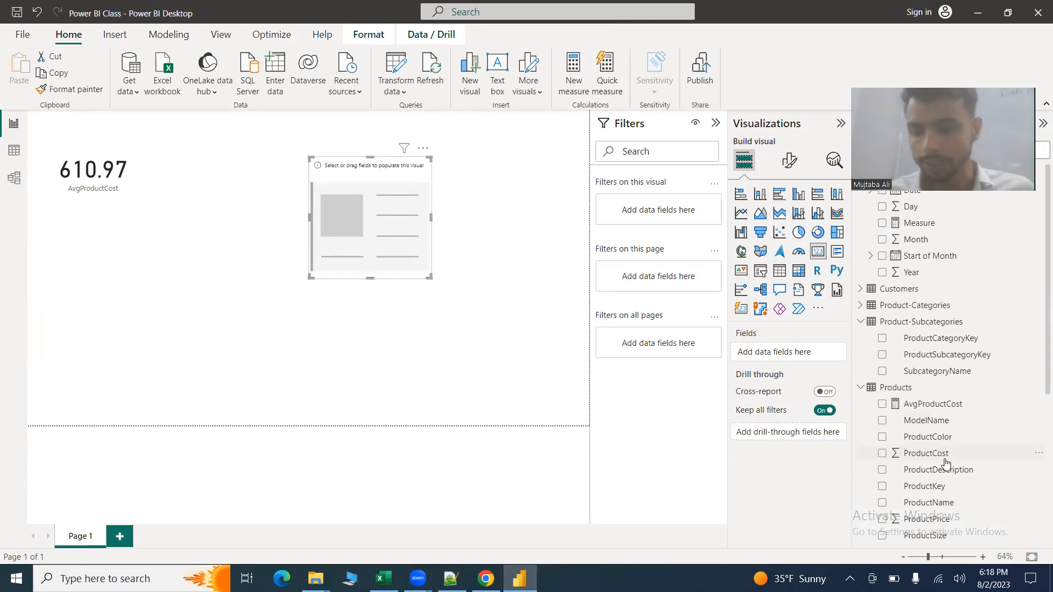
Step: Assign the TotalOrders measure from the Sales table to the new card's Fields
scroll(945, 463, "down", 5)
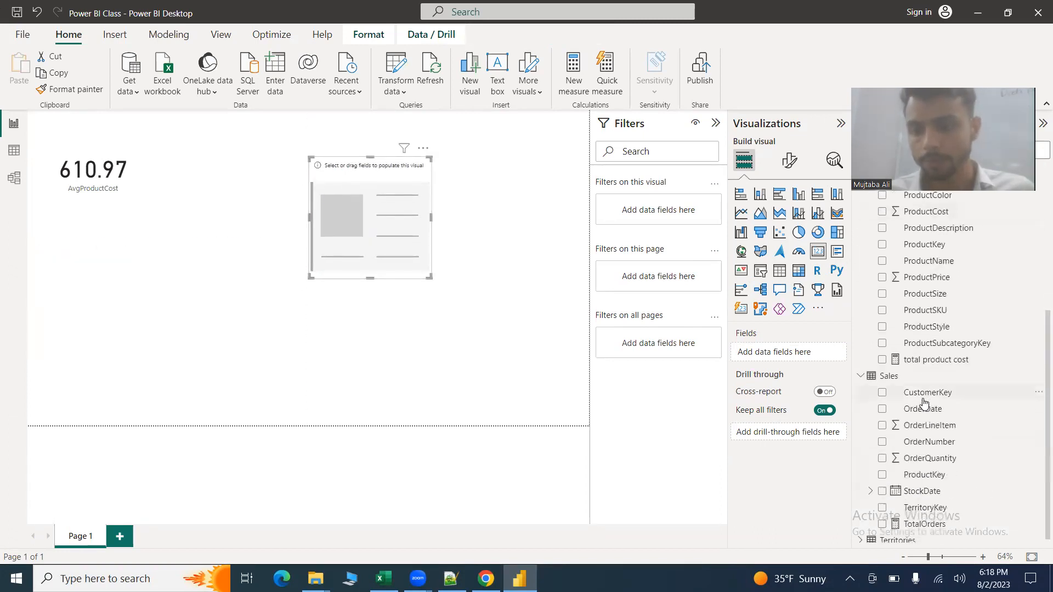
scroll(901, 438, "down", 1)
scroll(901, 439, "up", 3)
scroll(901, 439, "down", 3)
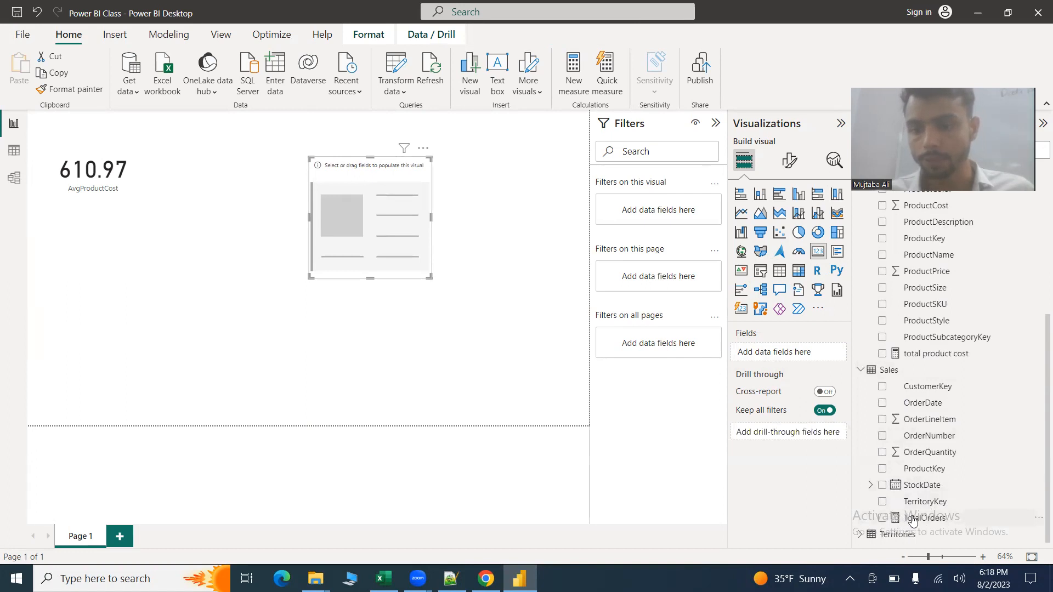
left_click_drag(912, 521, 793, 359)
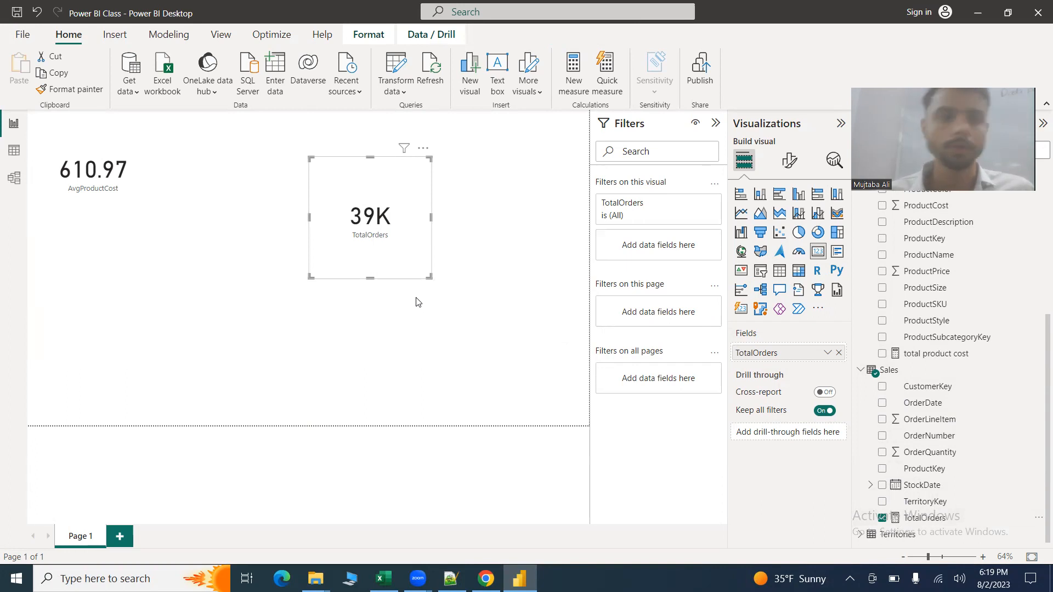
Step: Return to the Sales table data, add a new calculated column and change its default name to Discount in the formula
left_click(16, 158)
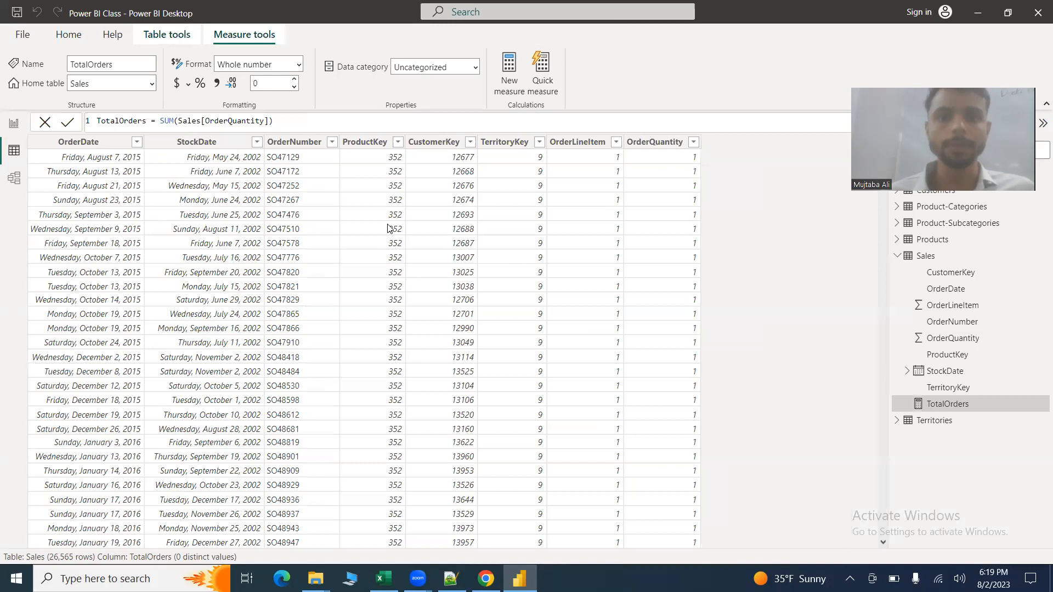
left_click(160, 35)
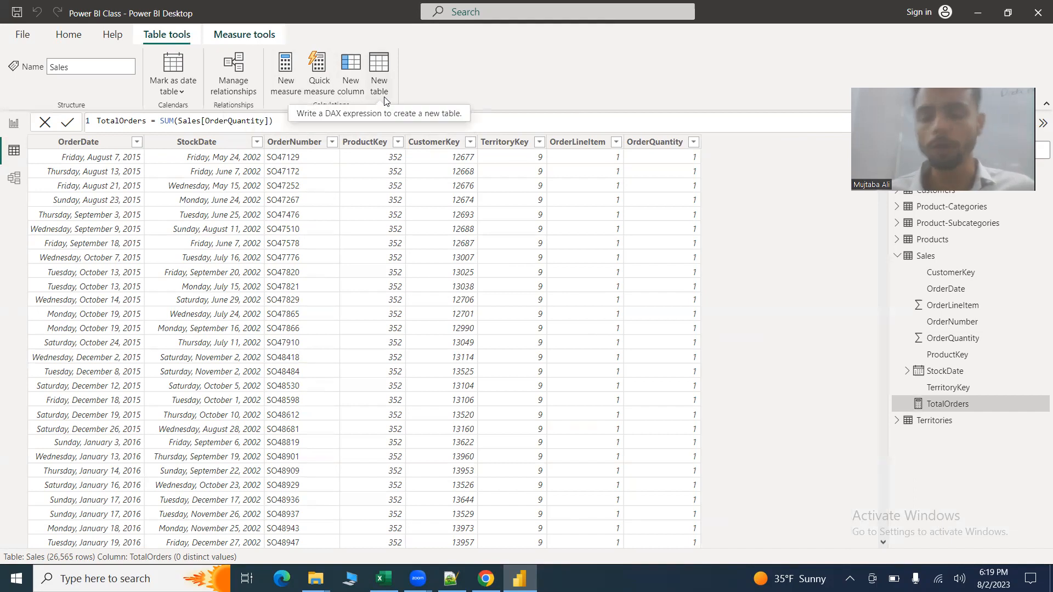
left_click(346, 78)
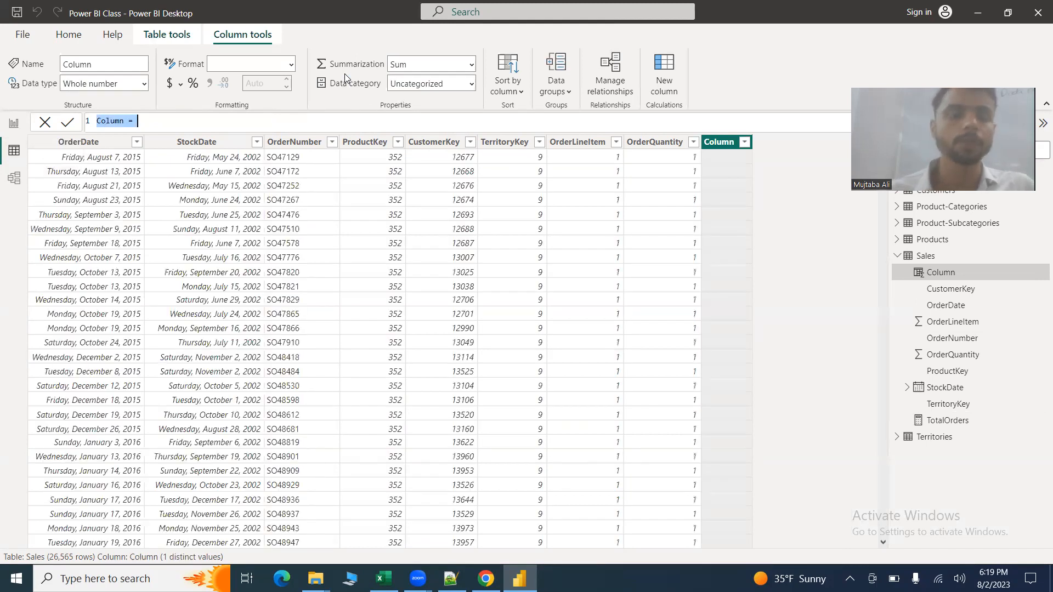
left_click(121, 122)
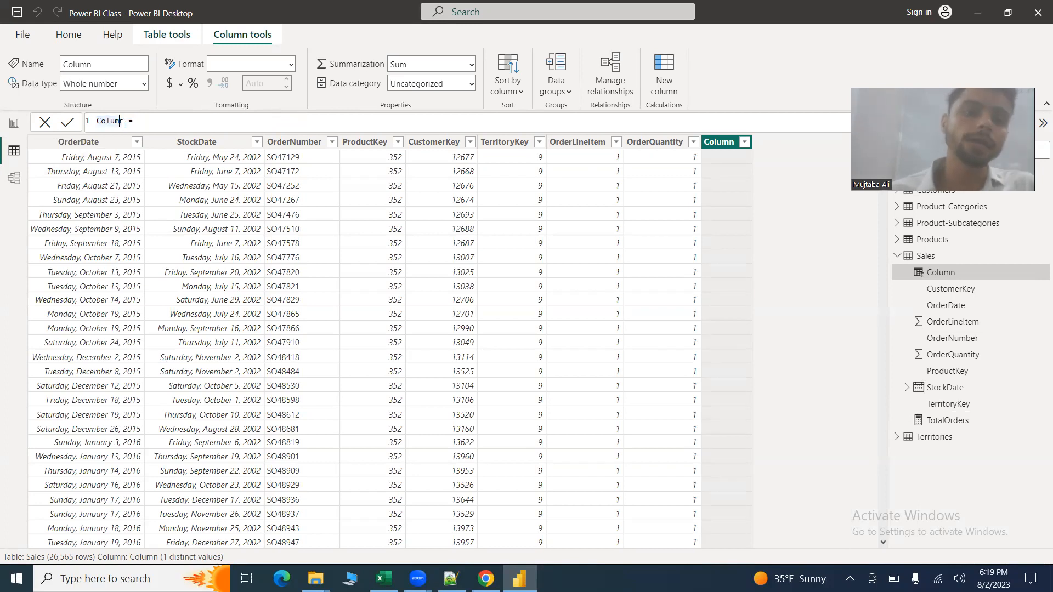
key("BackSpace")
key("BackSpace")
key("BackSpace")
key("BackSpace")
key("BackSpace")
key("BackSpace")
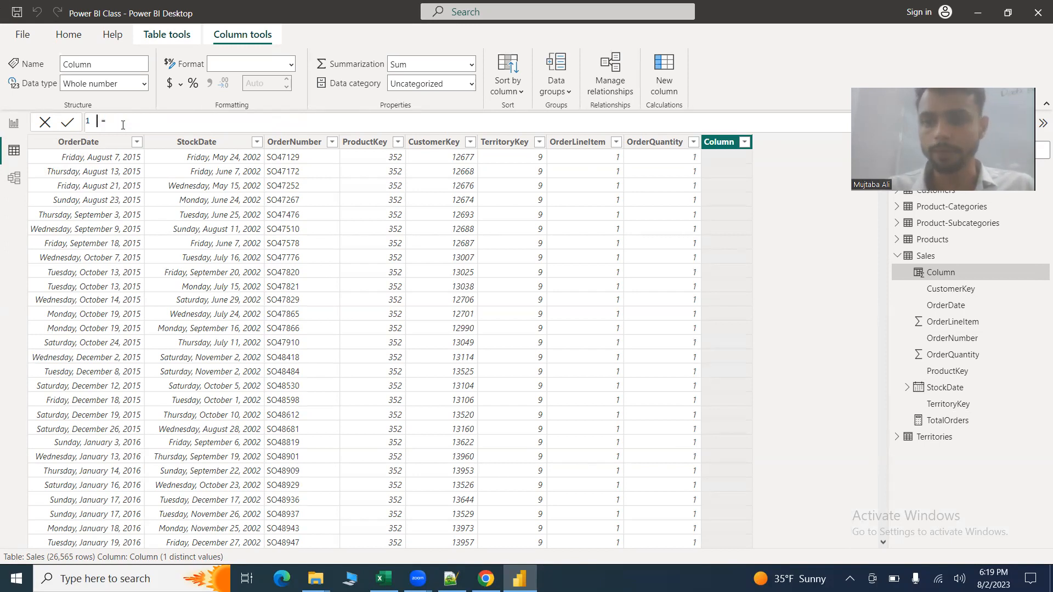
type("Discount")
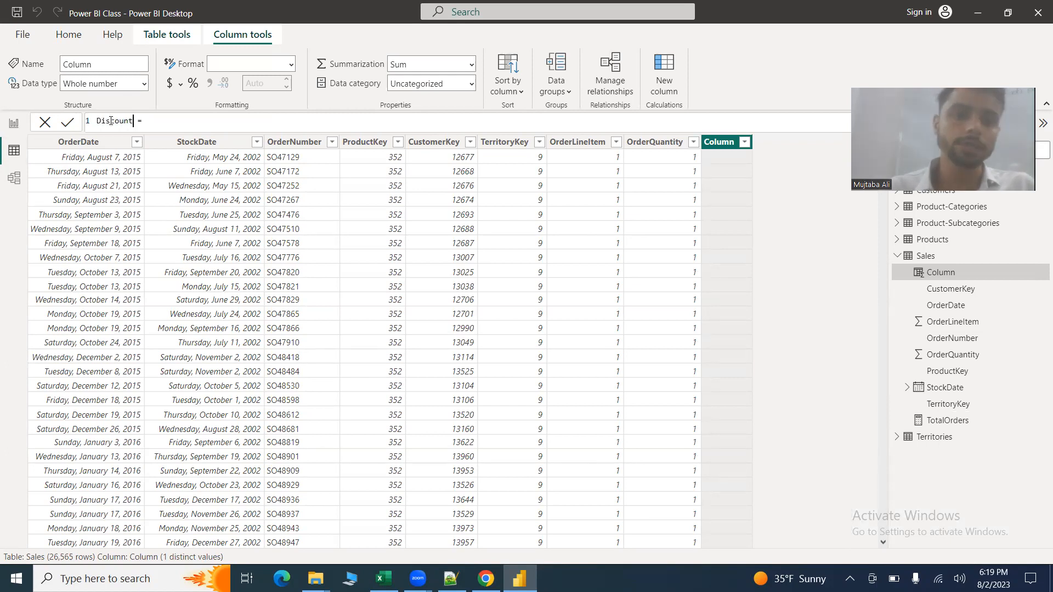
key("Right")
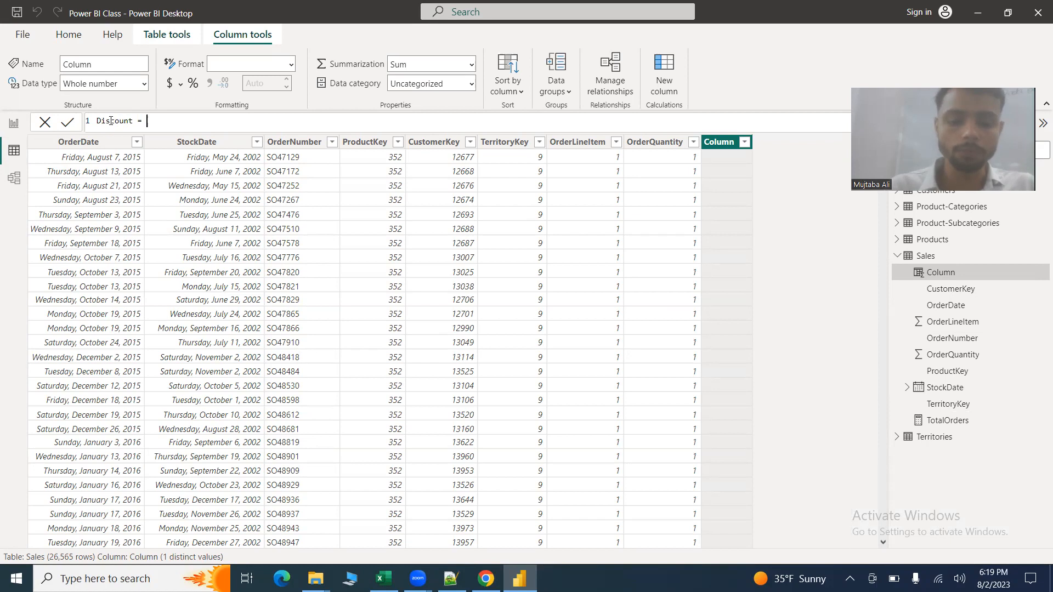
Step: Begin the Discount formula with an IF function that tests SUM(Sales[OrderQuantity])>1
type("IF(sum")
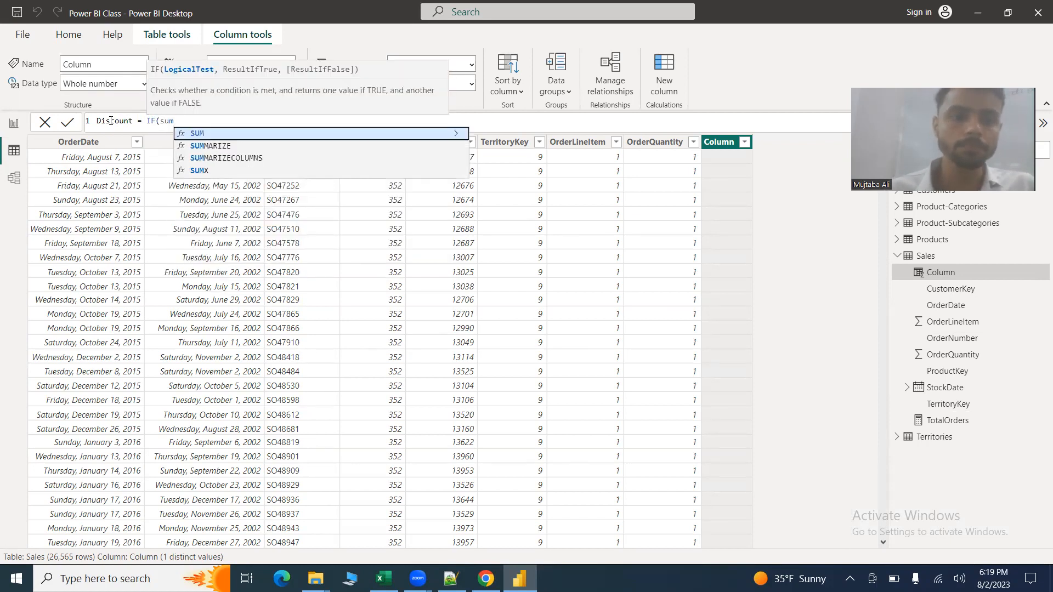
type("(")
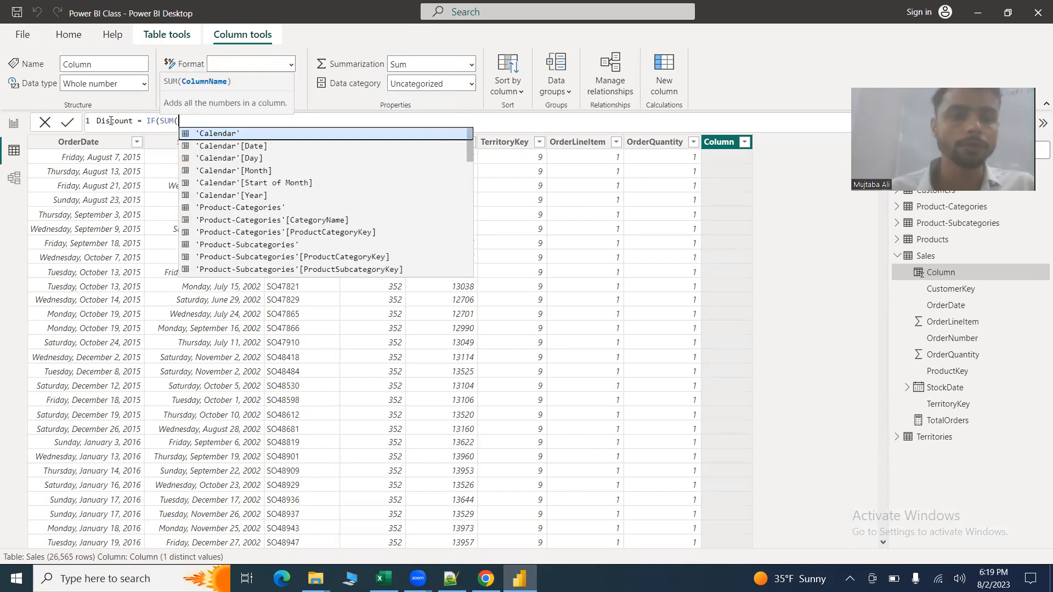
type("order")
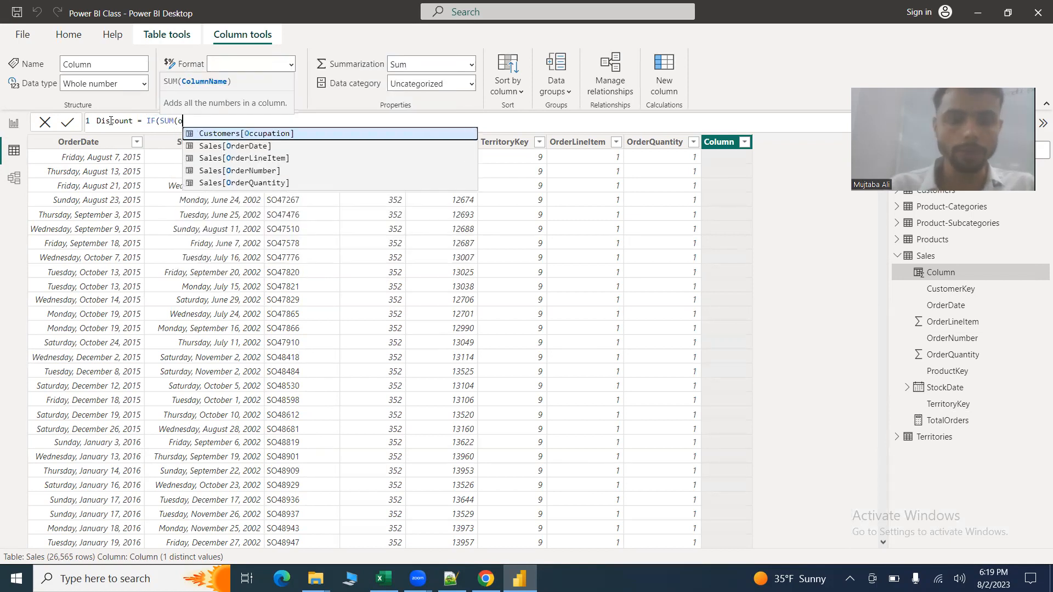
key("Down")
key("Down")
key("Down")
key("Tab")
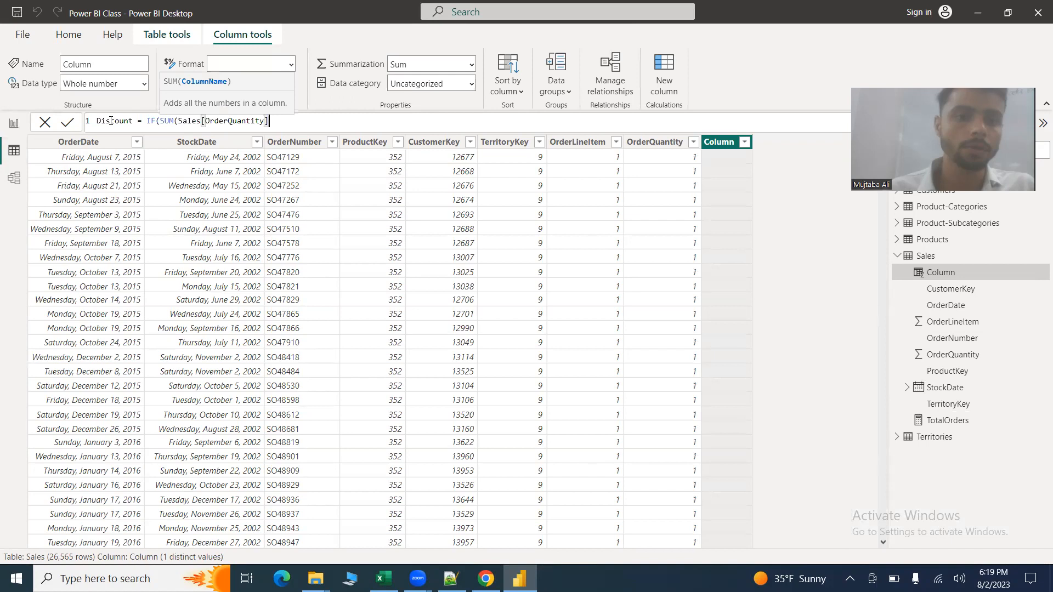
type(")>1")
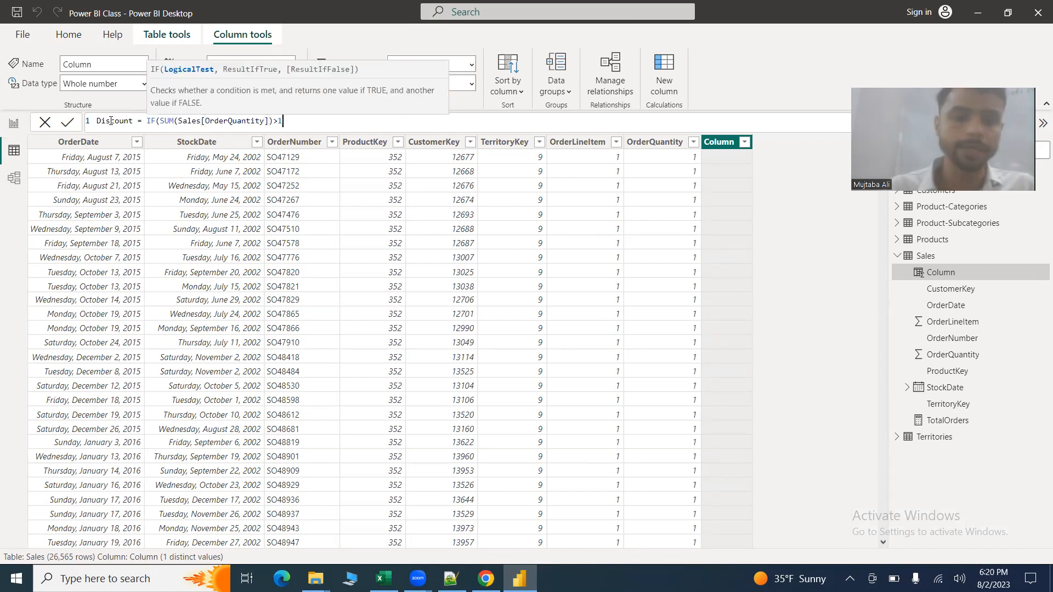
Step: Complete the Discount formula with 0.20 if true and 0 if false, remove the surplus closing parenthesis and commit it
type(",0.20")
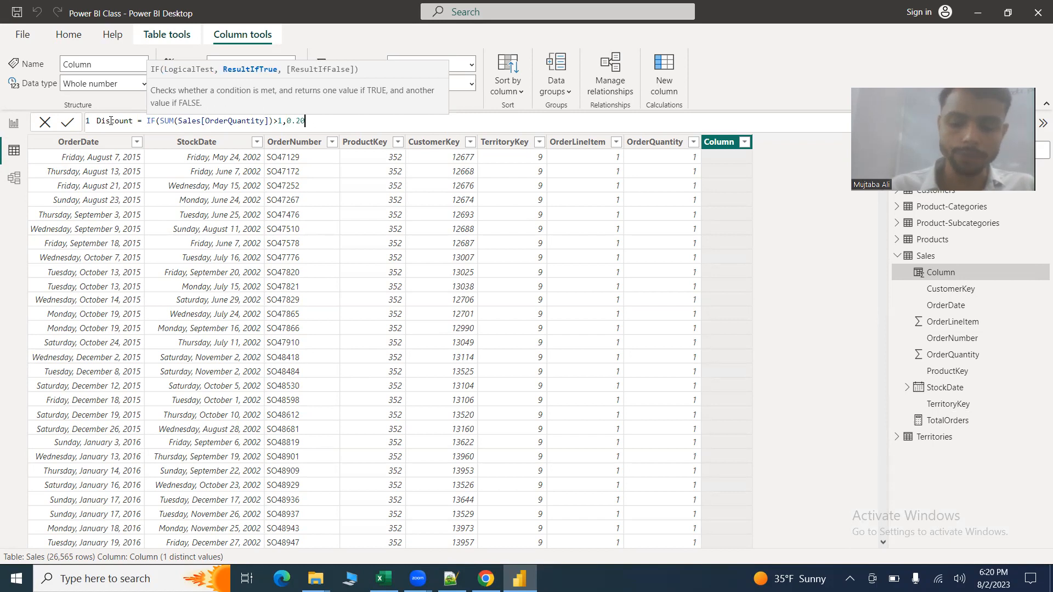
type("0")
key("BackSpace")
type(",0)")
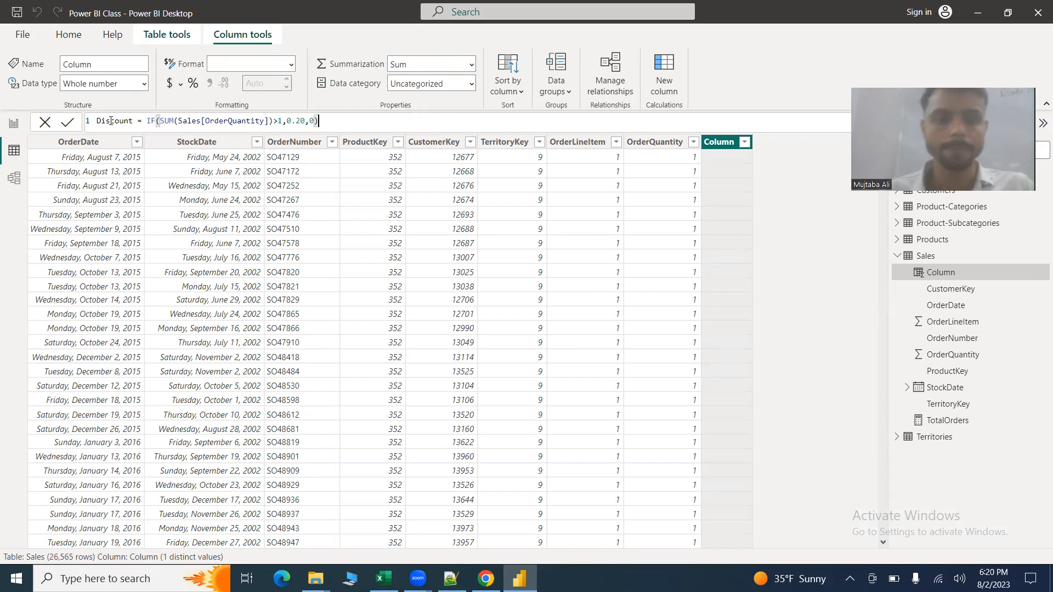
type(")")
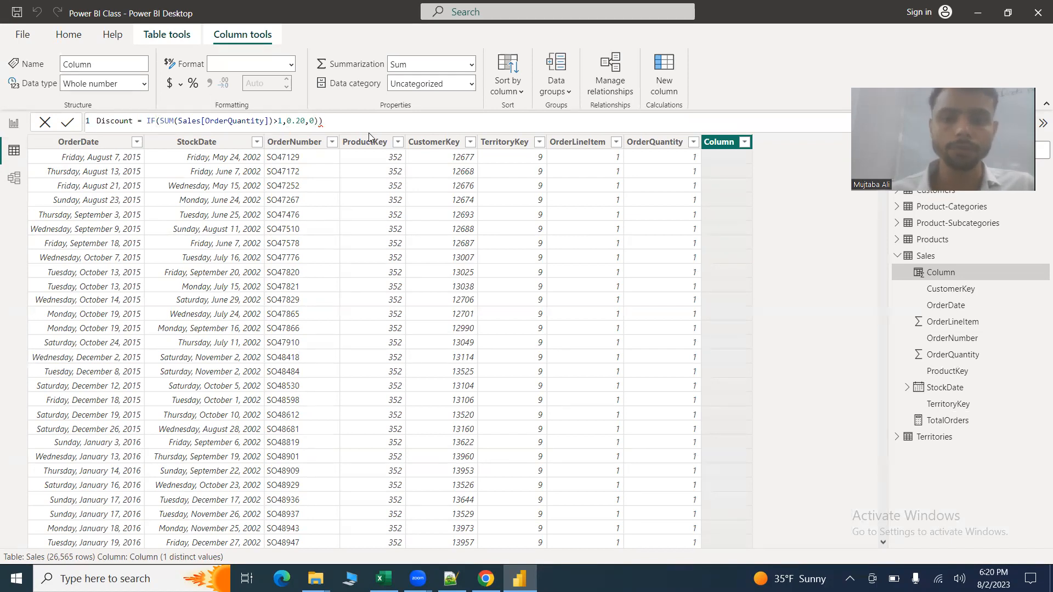
key("Return")
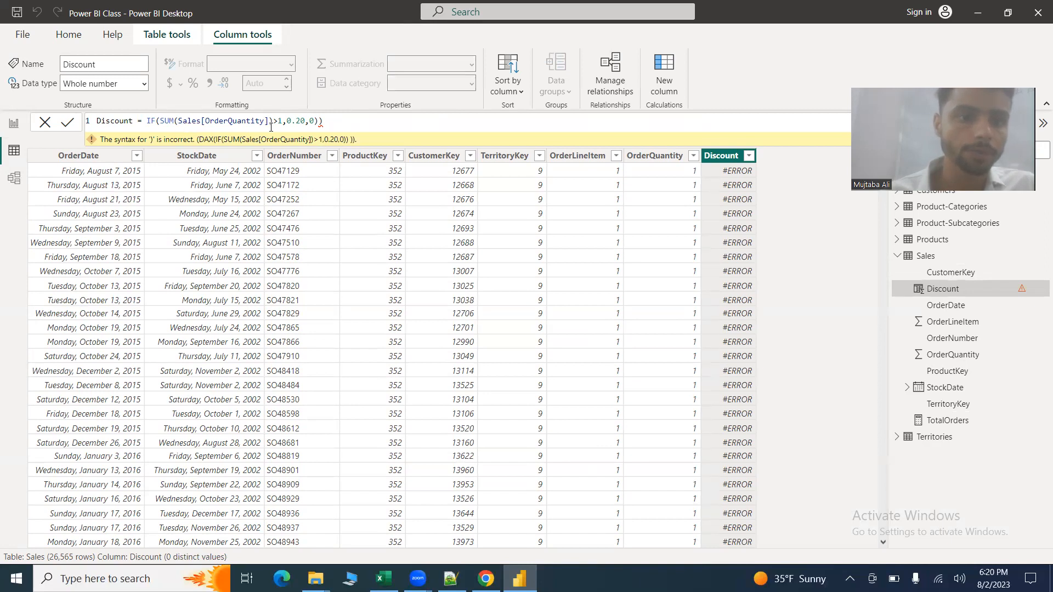
key("BackSpace")
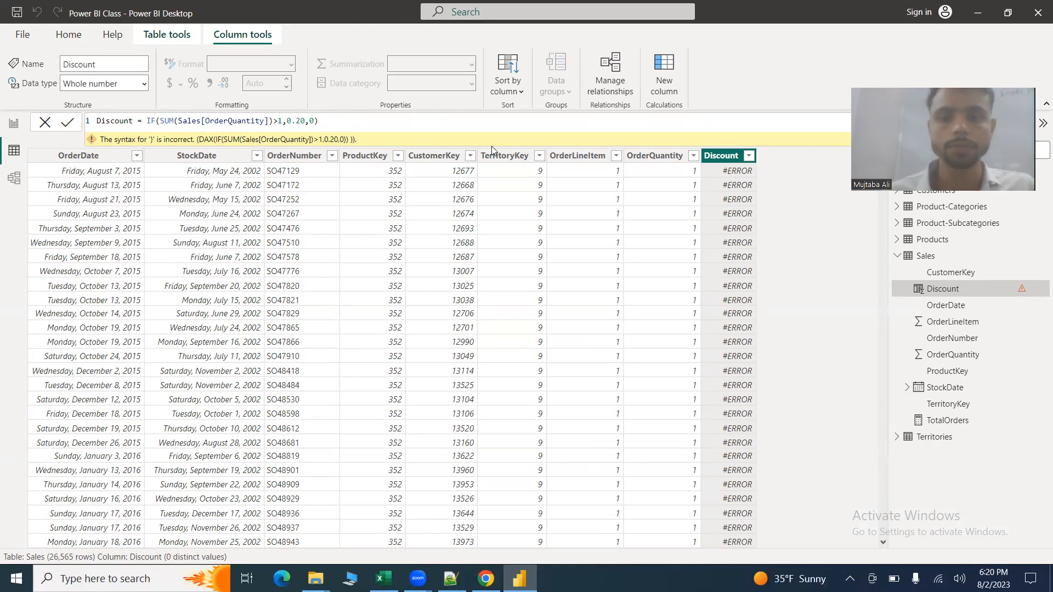
key("Return")
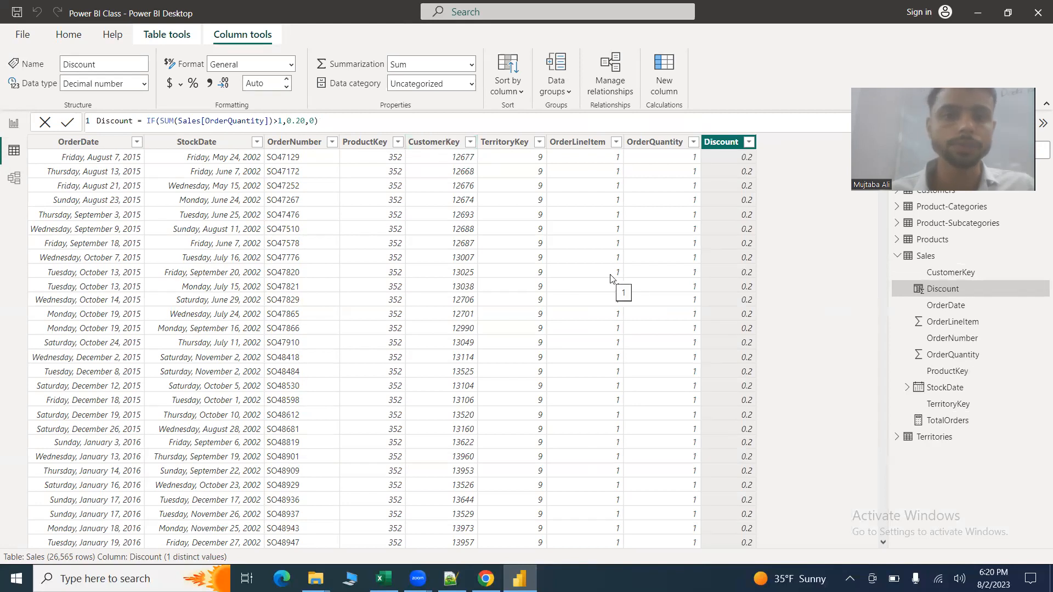
Step: Remove the SUM function from the Discount formula so it reads IF((Sales[OrderQuantity])>1,0.20,0), and apply it
left_click(278, 121)
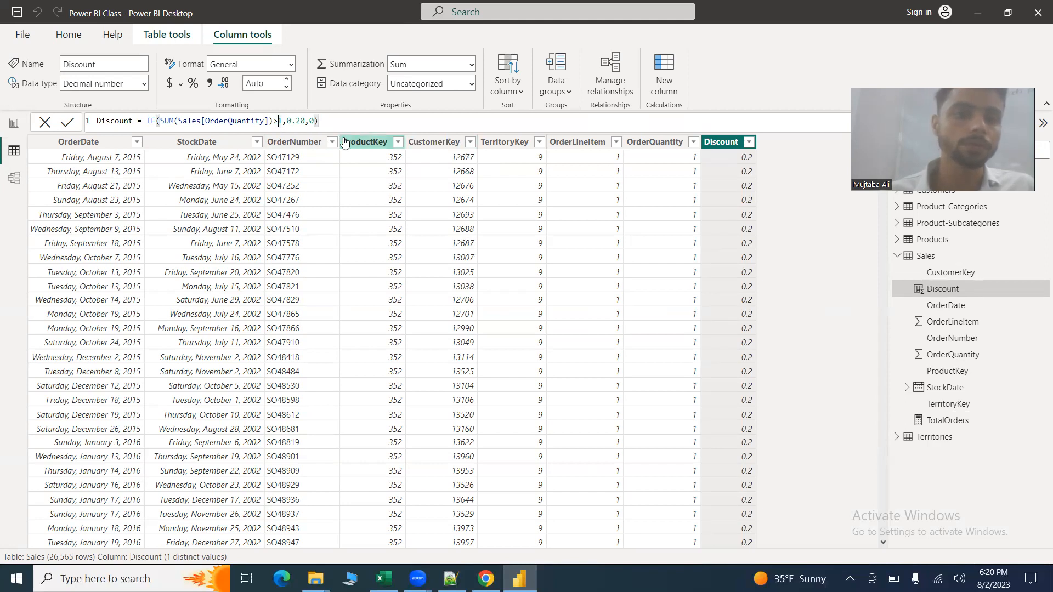
left_click(176, 121)
key("BackSpace")
key("BackSpace")
key("BackSpace")
key("BackSpace")
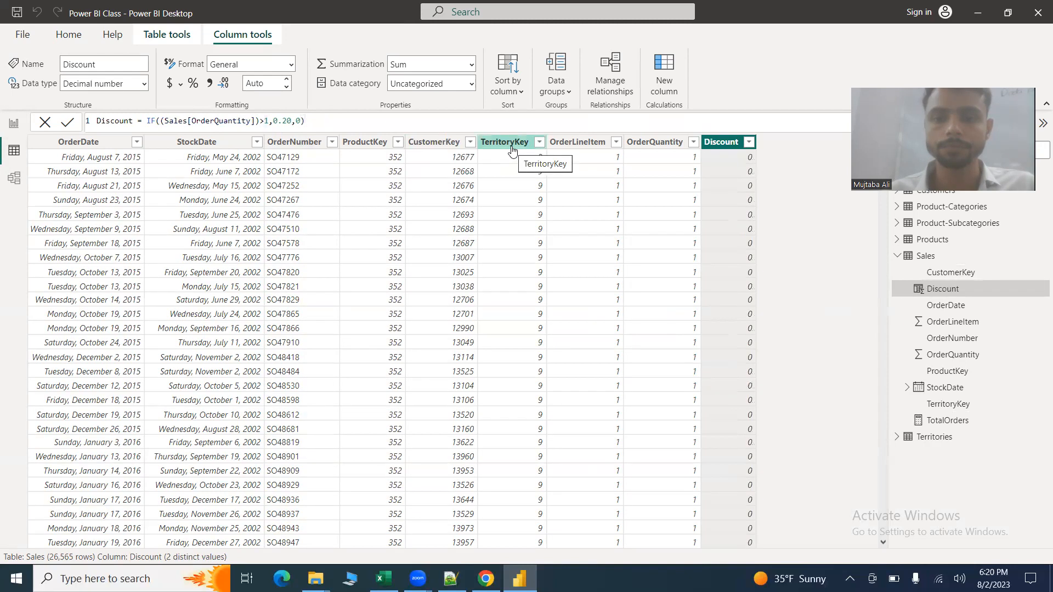
Step: Filter the Sales table's OrderQuantity column to show only rows with a quantity of 2
left_click(693, 144)
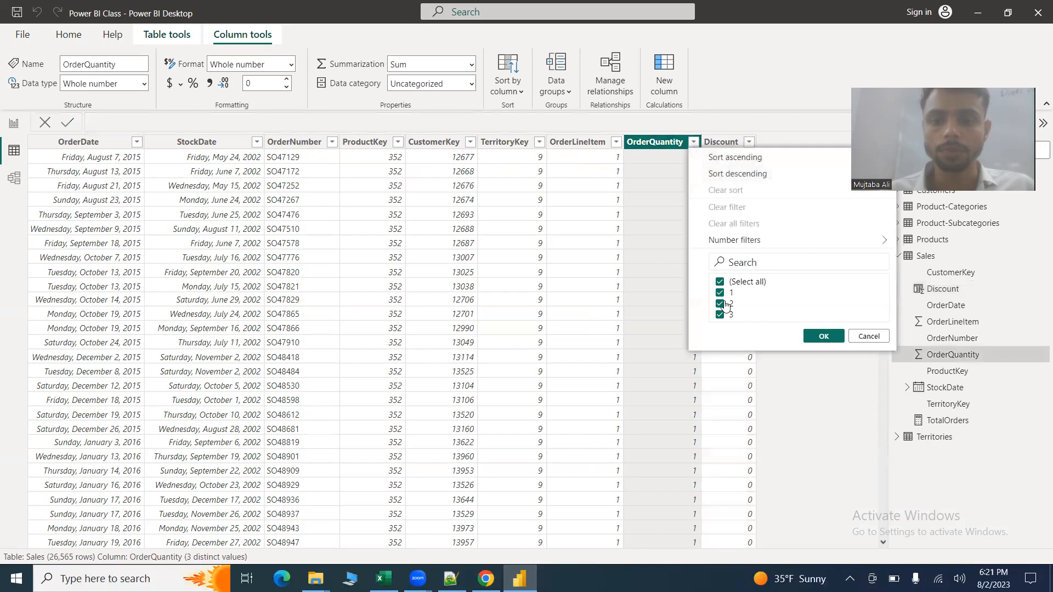
left_click(720, 283)
left_click(720, 302)
left_click(721, 294)
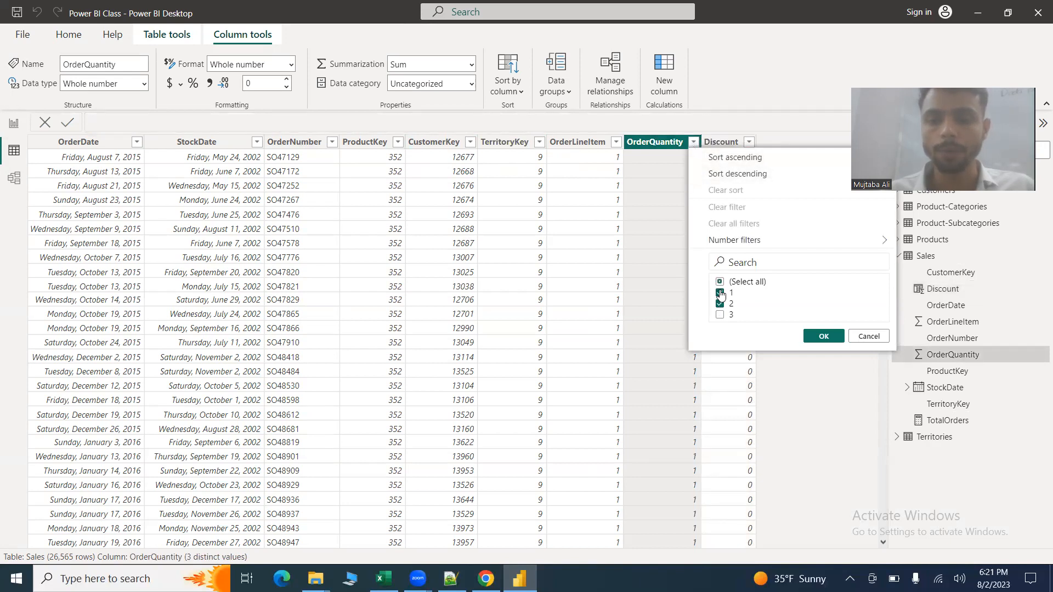
left_click(824, 336)
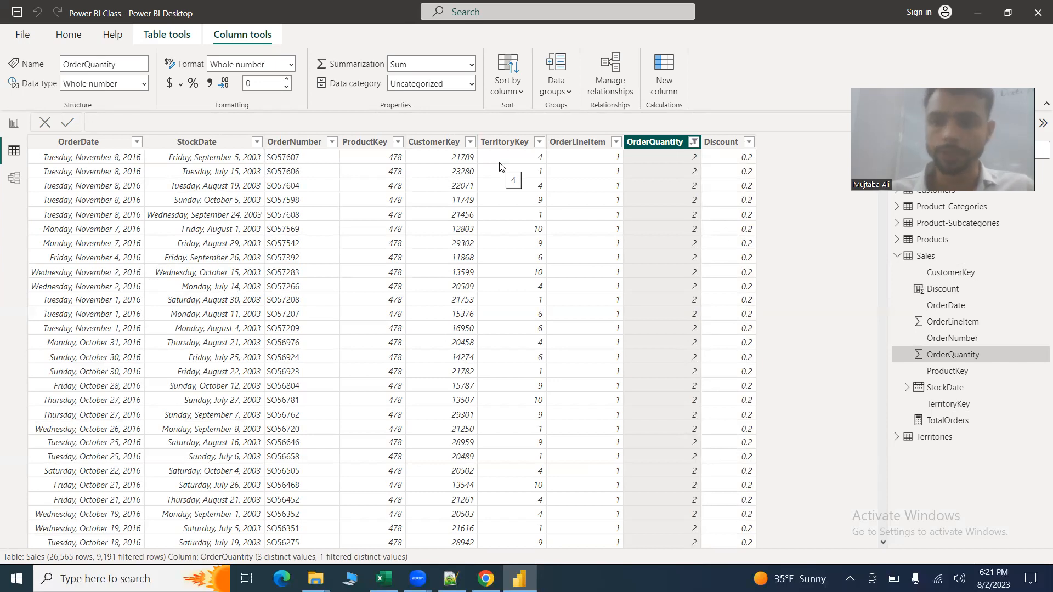
Step: Open the table-level calculation options for the Sales table
left_click(176, 38)
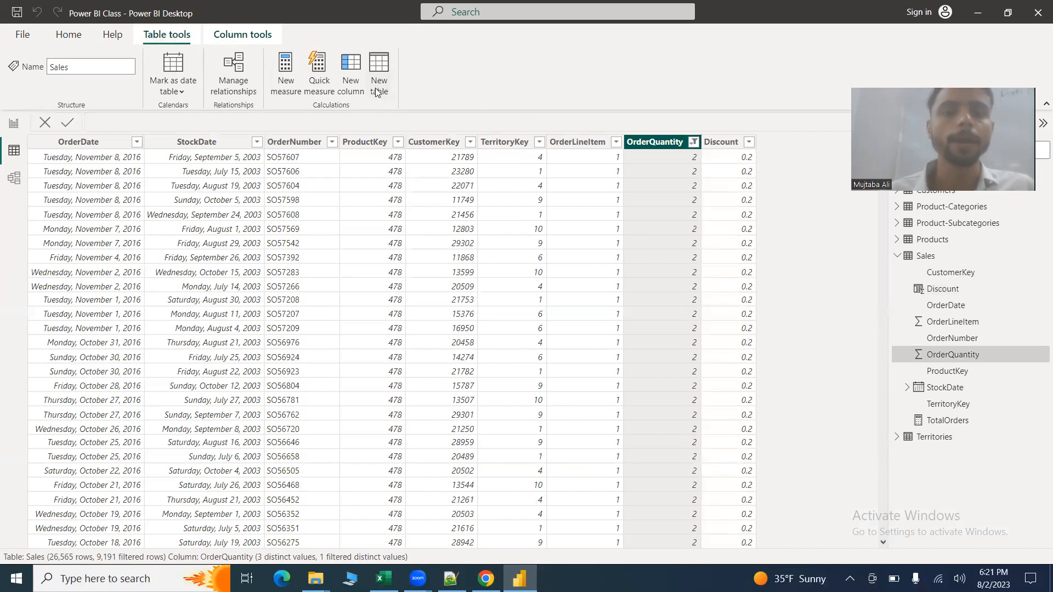